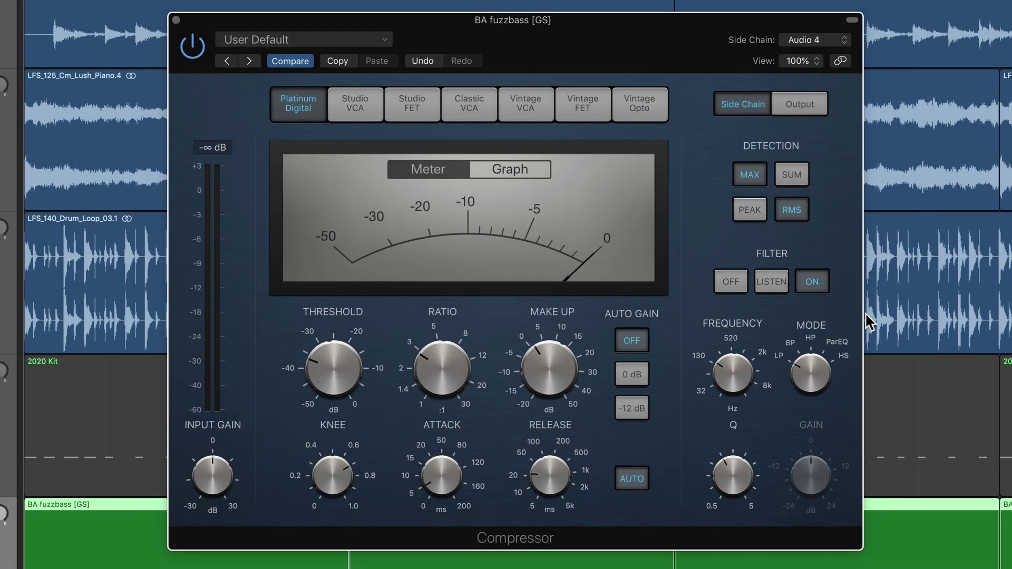
# - Audition the side-chain filter, switch it back on, and set its frequency to 220 Hz
pyautogui.click(772, 281)
pyautogui.click(810, 280)
pyautogui.moveTo(763, 353); pyautogui.dragTo(735, 369)
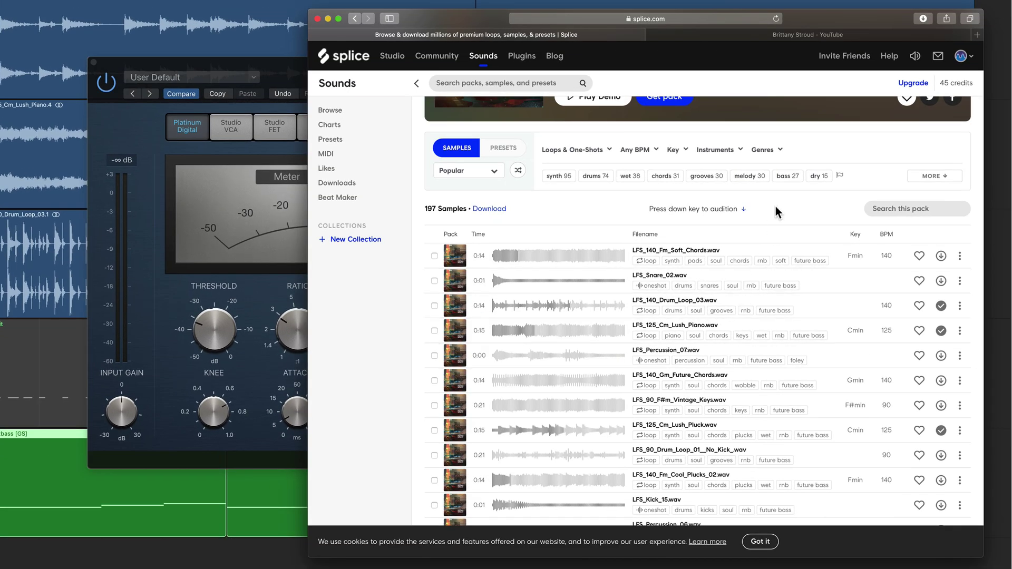
# - Scroll up to the Lush Future Soul 3 pack header in Splice and open its YouTube tab
pyautogui.scroll(3, 776, 207)
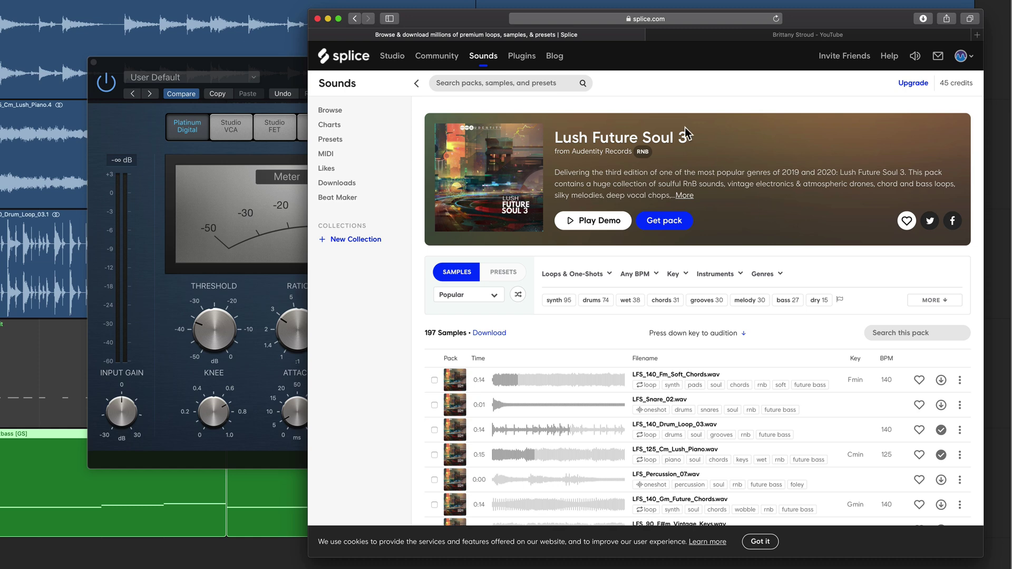
pyautogui.click(684, 35)
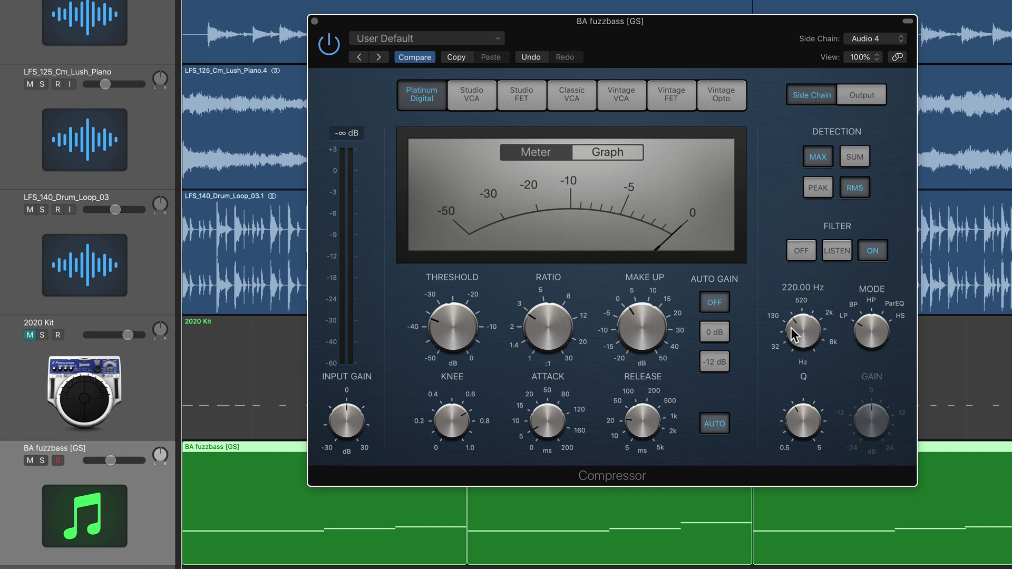
# - Reselect the BA fuzzbass track with the compressor in front and play to hear the ducking
pyautogui.click(102, 253)
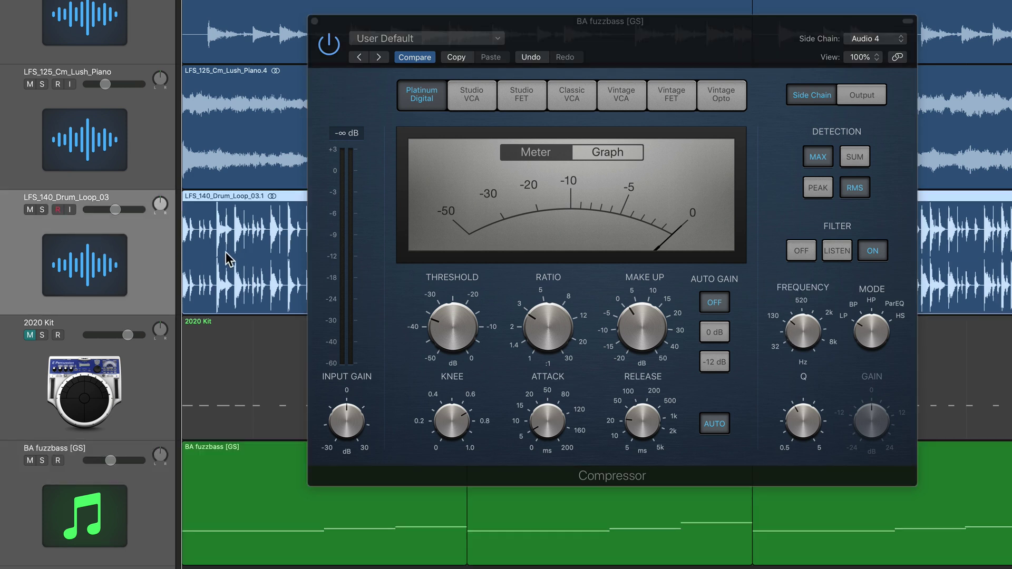
pyautogui.click(113, 529)
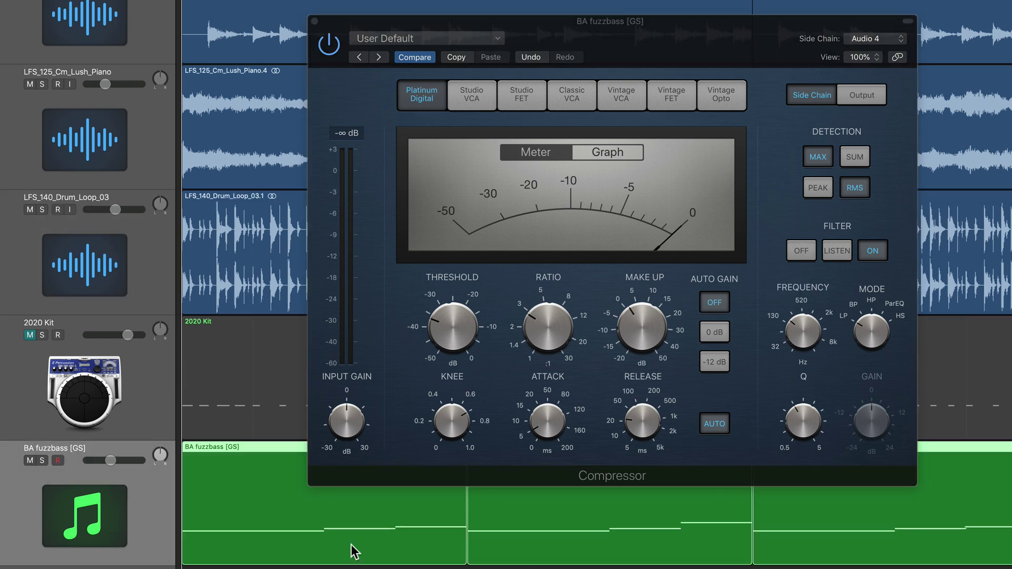
pyautogui.click(768, 174)
pyautogui.press('space')
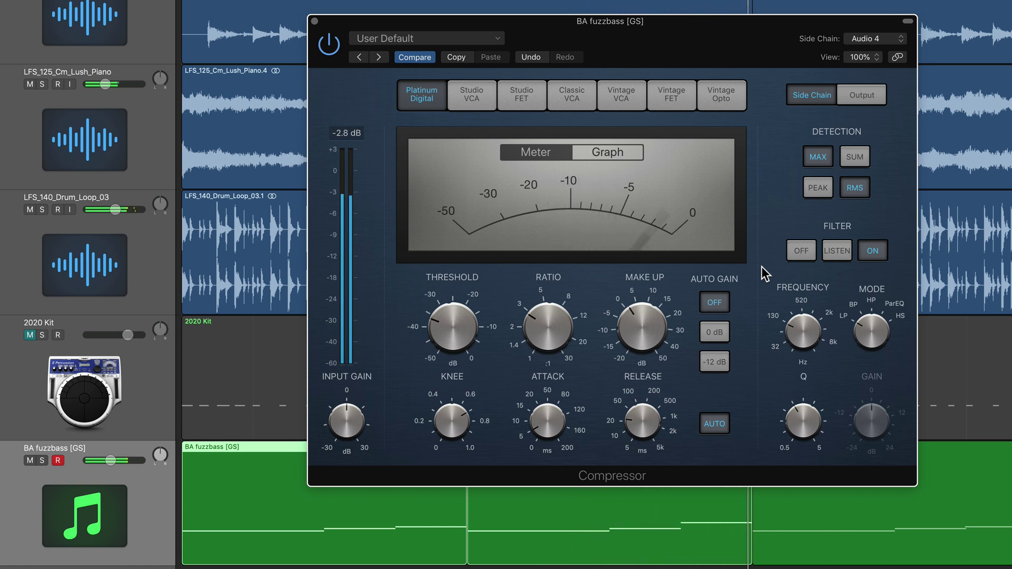
# - Mute the top and piano tracks, then play and stop the bass against the drums
pyautogui.click(138, 245)
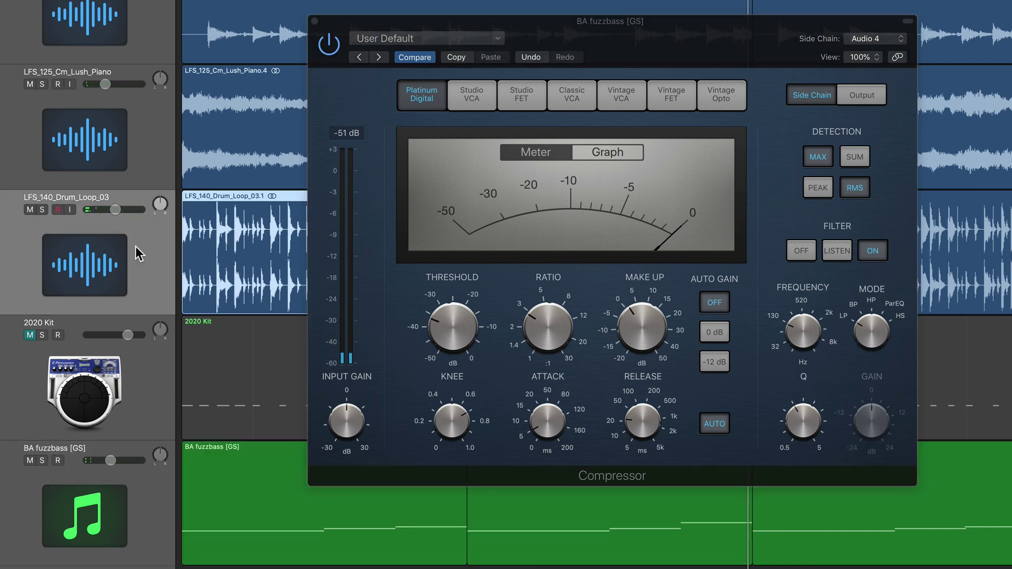
pyautogui.click(103, 514)
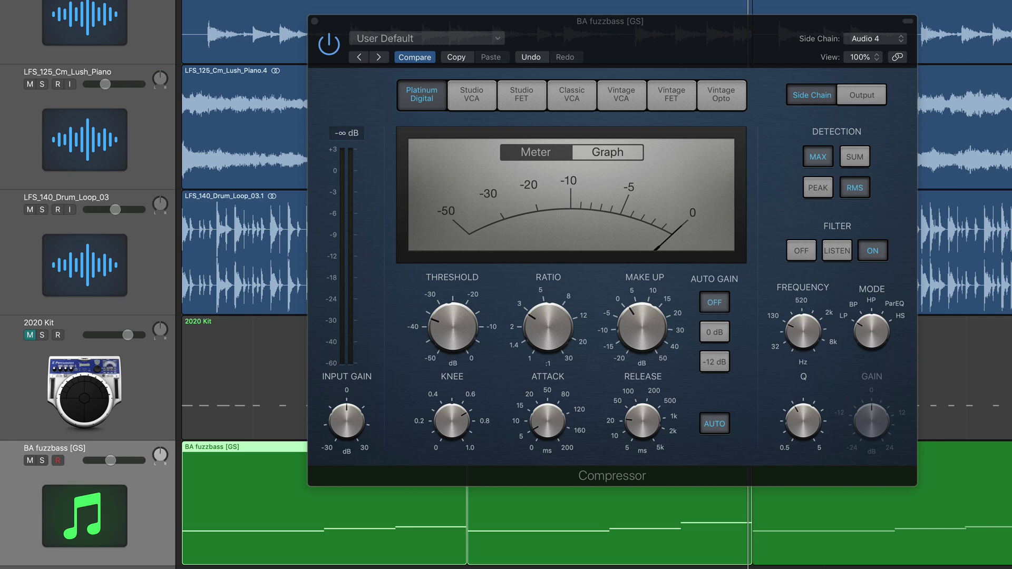
pyautogui.moveTo(29, 0); pyautogui.dragTo(30, 84)
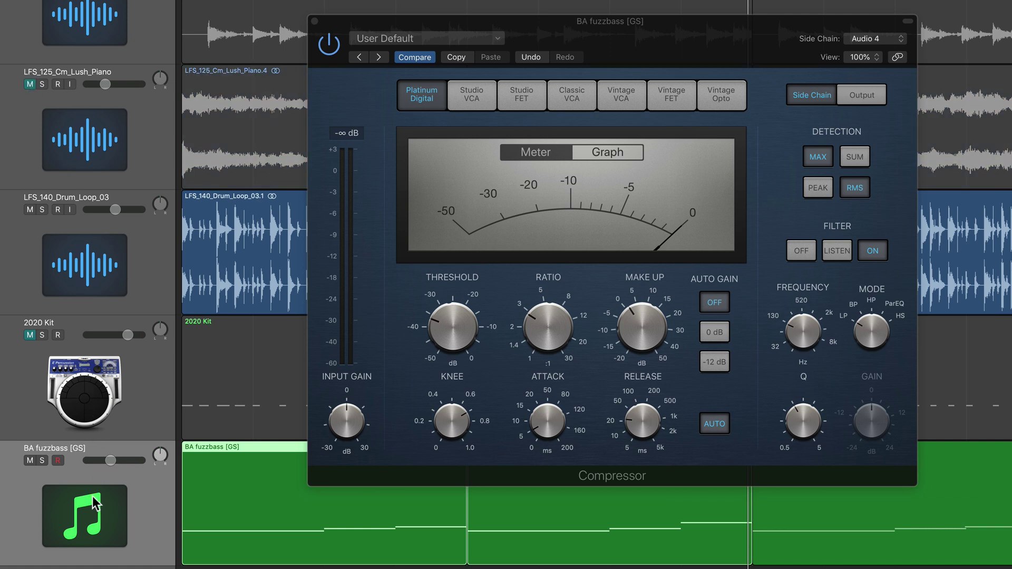
pyautogui.press('space')
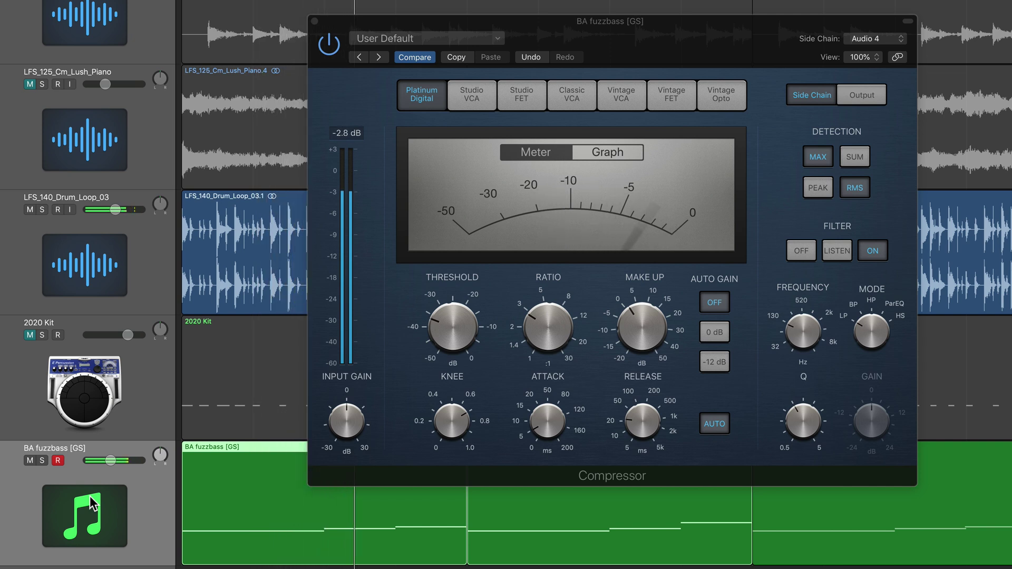
pyautogui.press('space')
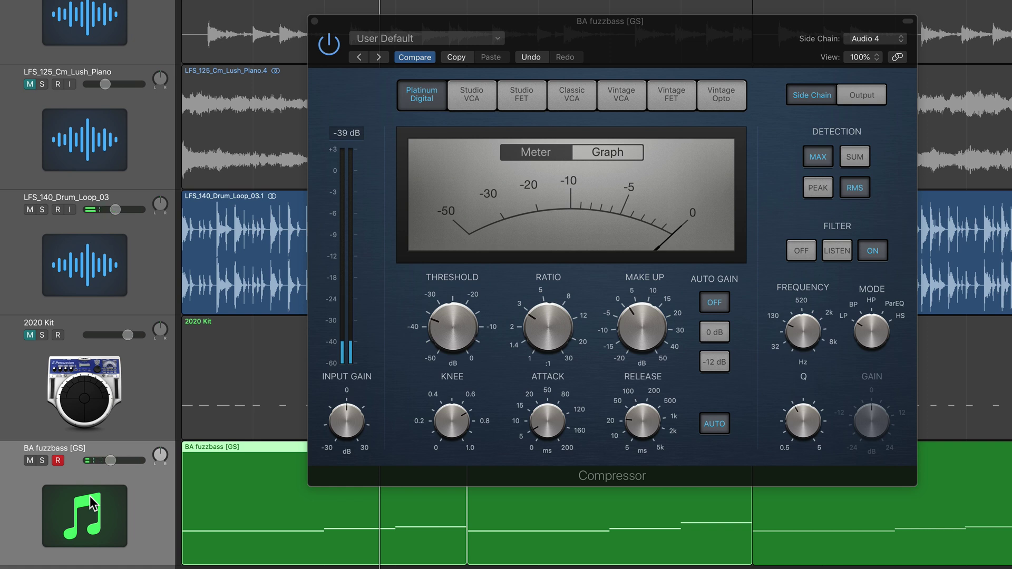
# - Clear the side-chain source to None, mute the drum loop, and unmute the 2020 Kit
pyautogui.click(872, 40)
pyautogui.click(841, 39)
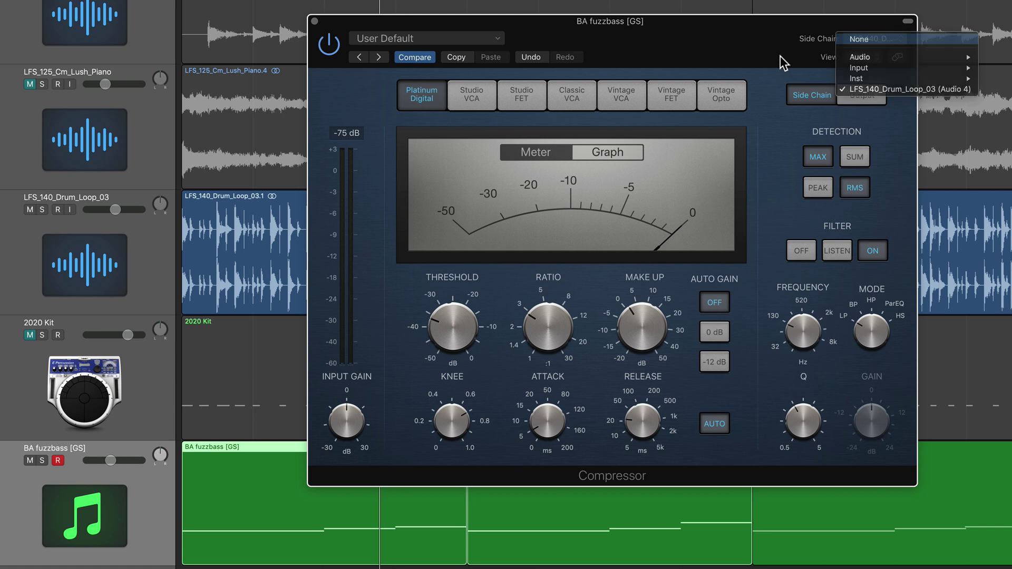
pyautogui.click(26, 209)
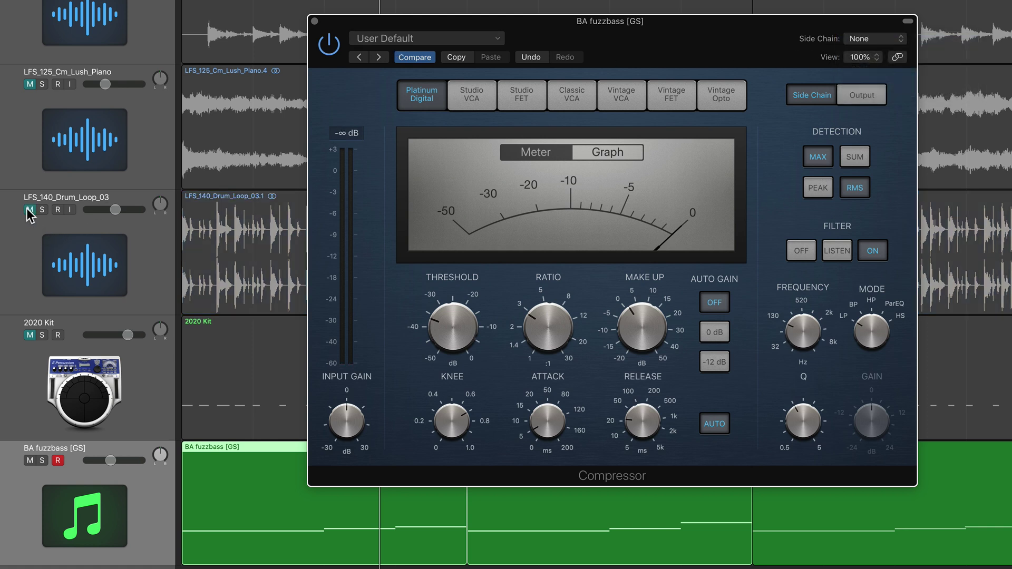
pyautogui.click(29, 336)
# - With BA fuzzbass selected, set the compressor's side chain to Inst > 2020 Kit (Inst 1)
pyautogui.click(67, 391)
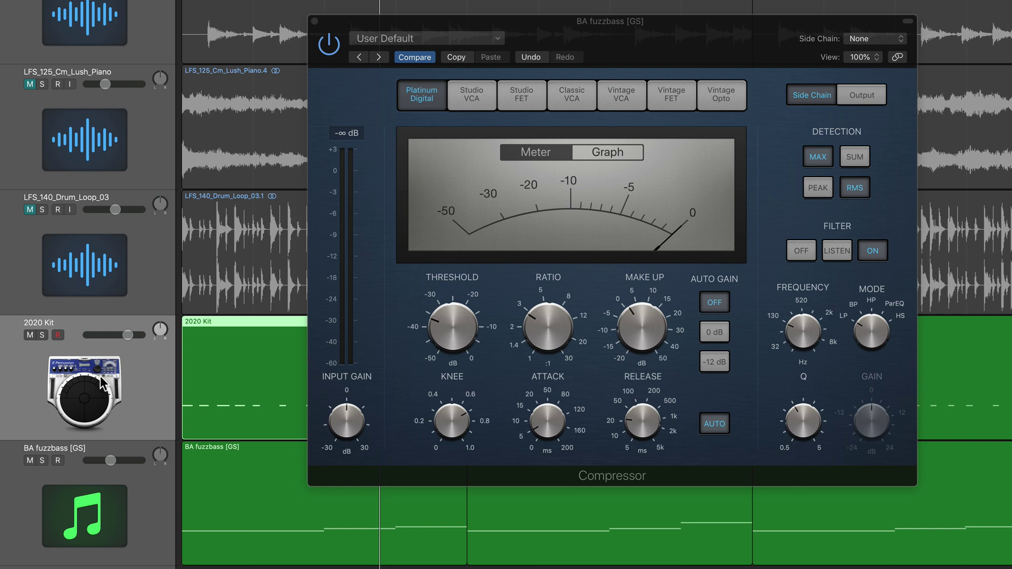
pyautogui.click(115, 498)
pyautogui.click(121, 428)
pyautogui.click(113, 476)
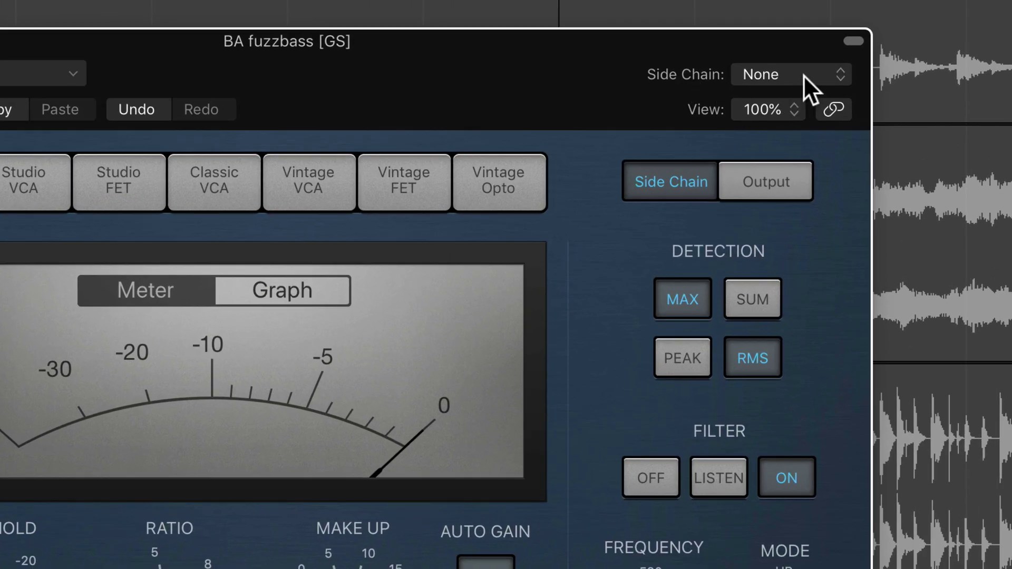
pyautogui.click(803, 75)
pyautogui.moveTo(797, 111)
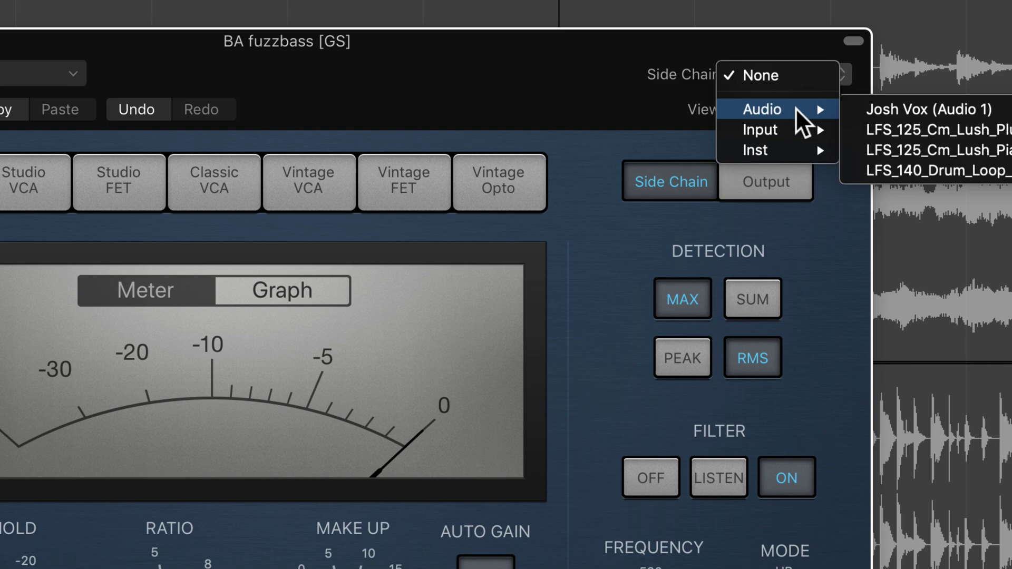
pyautogui.moveTo(787, 152)
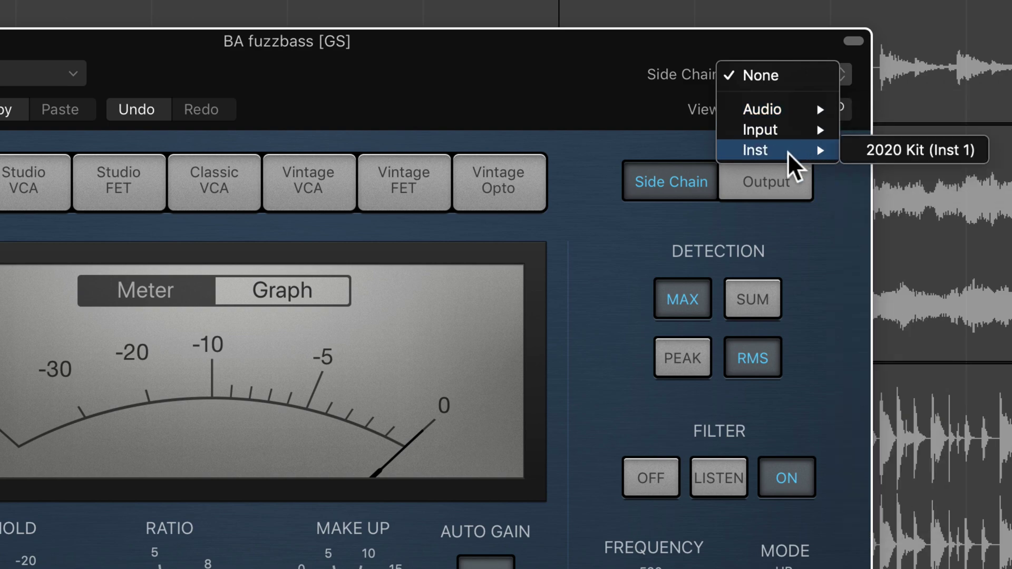
pyautogui.click(890, 150)
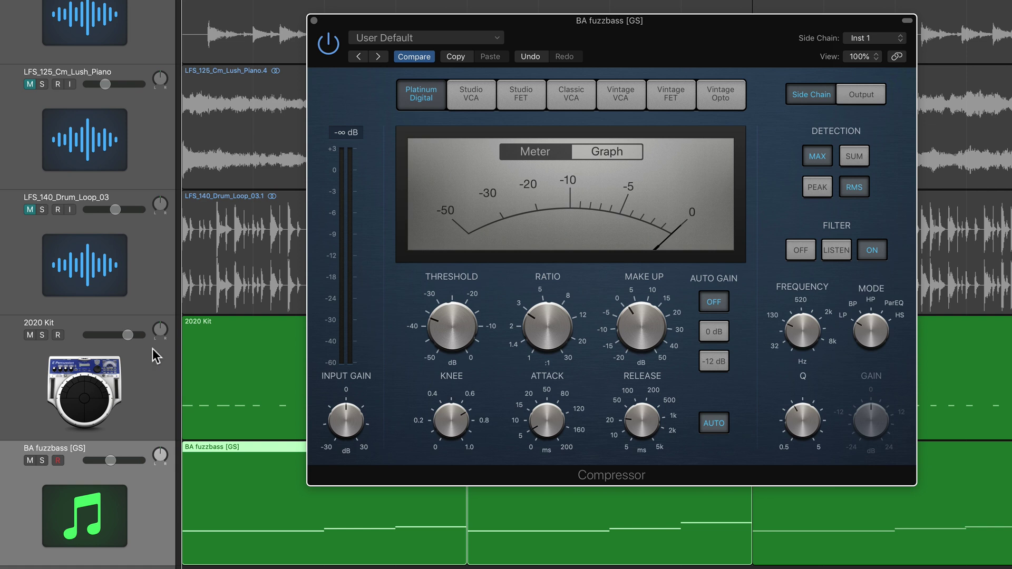
pyautogui.click(55, 393)
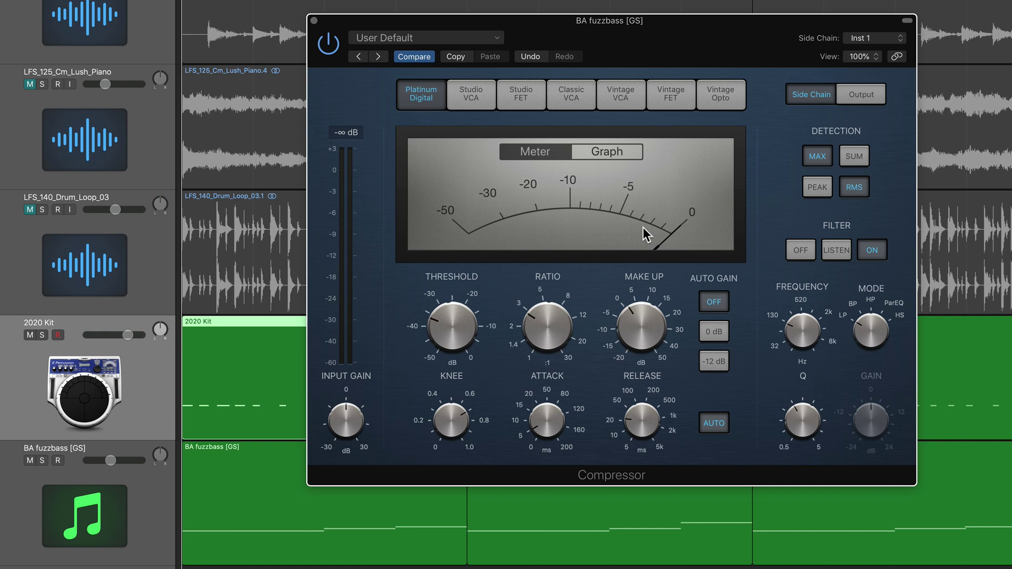
# - Turn off the side-chain filter, play, and set threshold to -39.5 dB with an 11:1 ratio
pyautogui.click(800, 249)
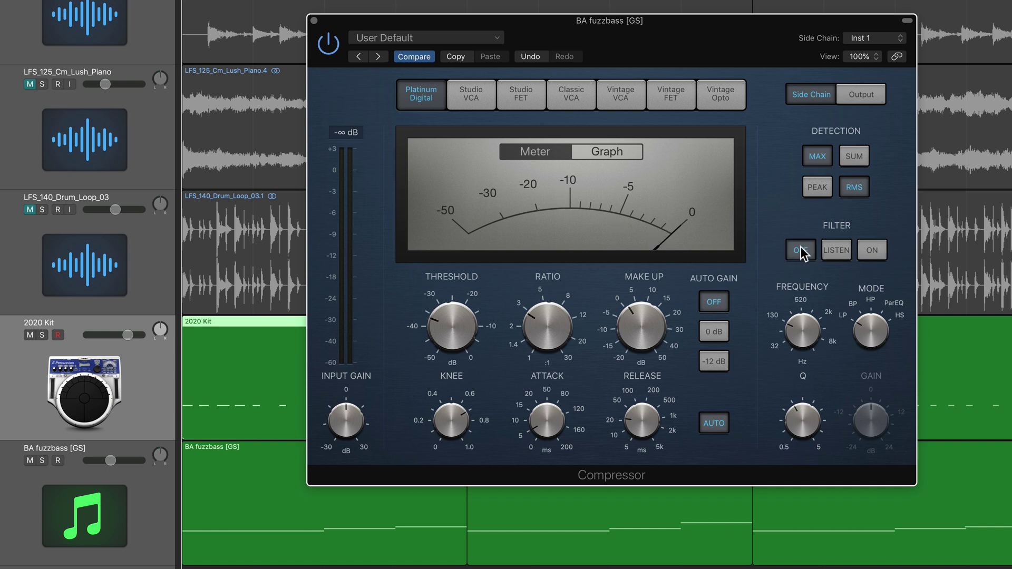
pyautogui.press('space')
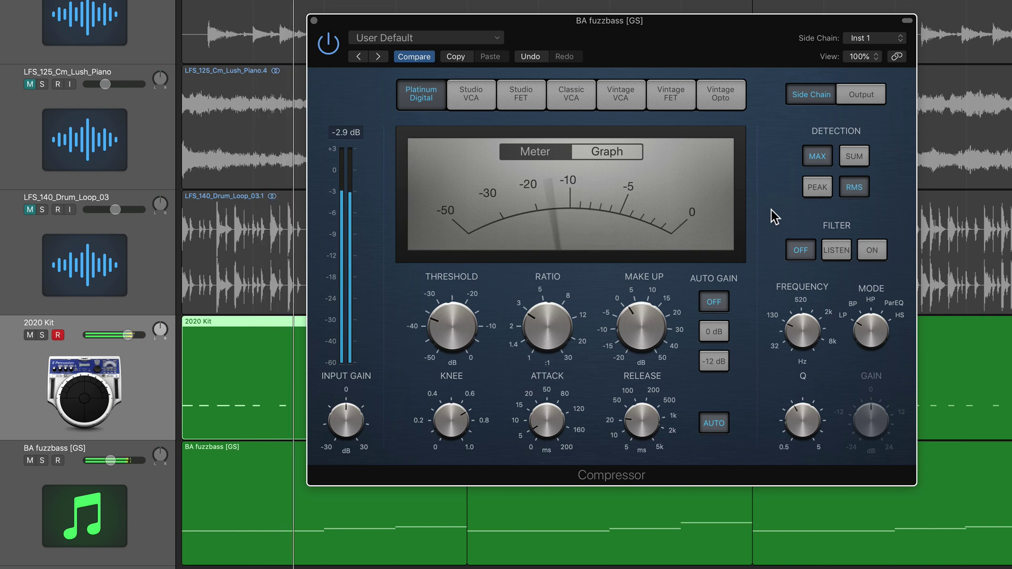
pyautogui.moveTo(547, 316); pyautogui.dragTo(546, 277)
pyautogui.moveTo(460, 319); pyautogui.dragTo(460, 329)
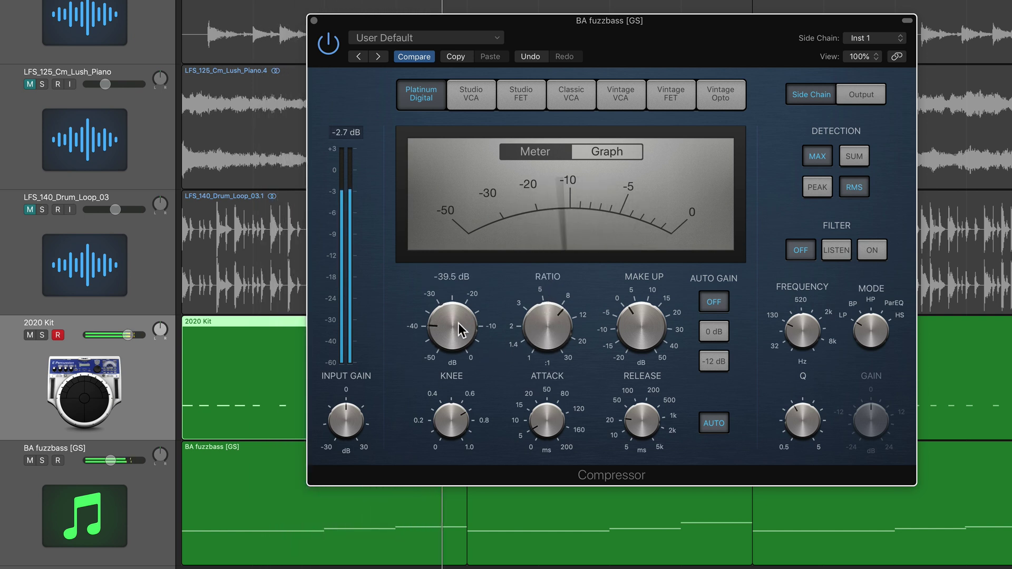
pyautogui.moveTo(546, 324); pyautogui.dragTo(545, 318)
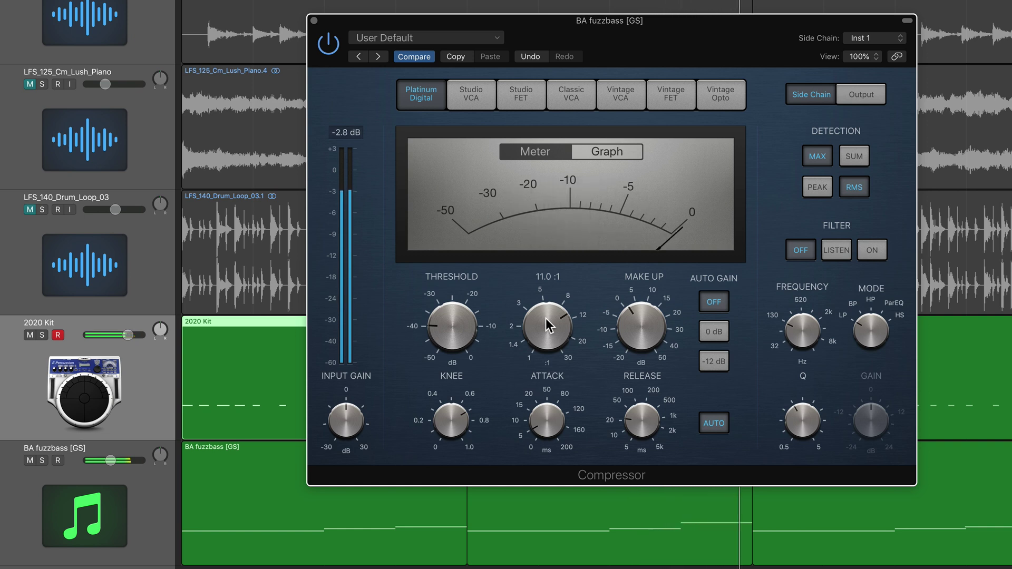
# - Disable recording and mute on the 2020 Kit track, then select LFS_140_Drum_Loop_03
pyautogui.click(58, 335)
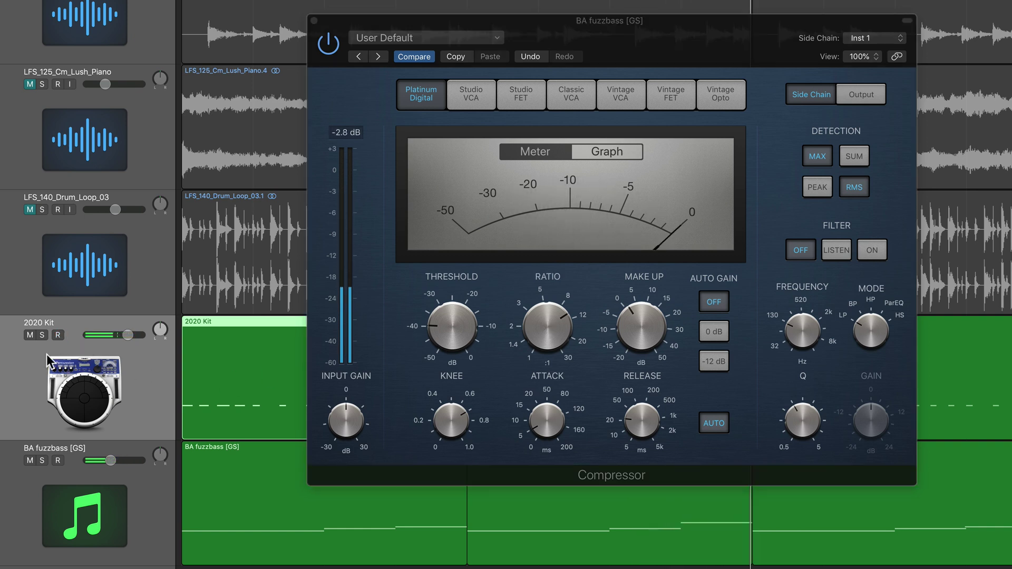
pyautogui.click(29, 335)
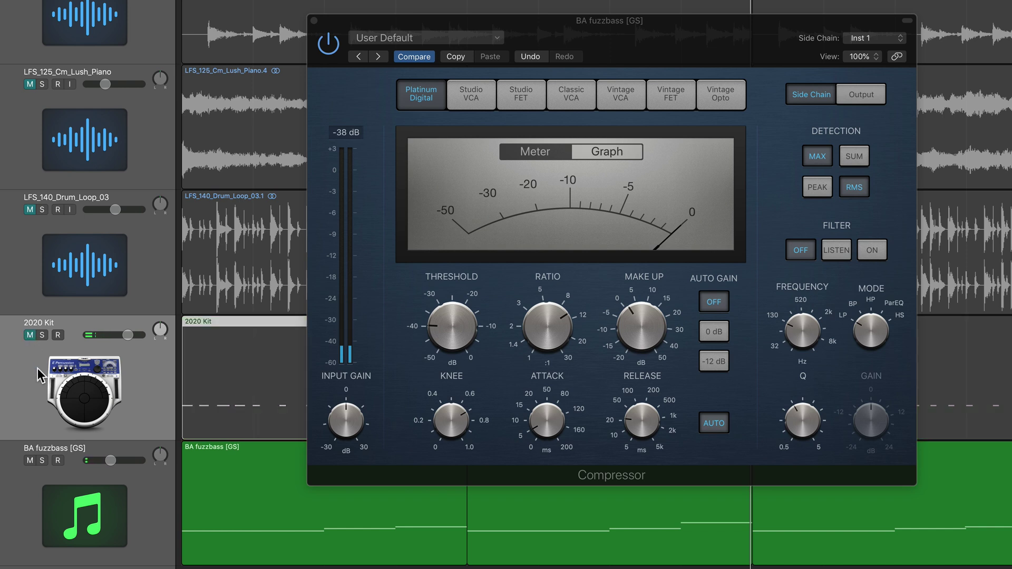
pyautogui.click(71, 289)
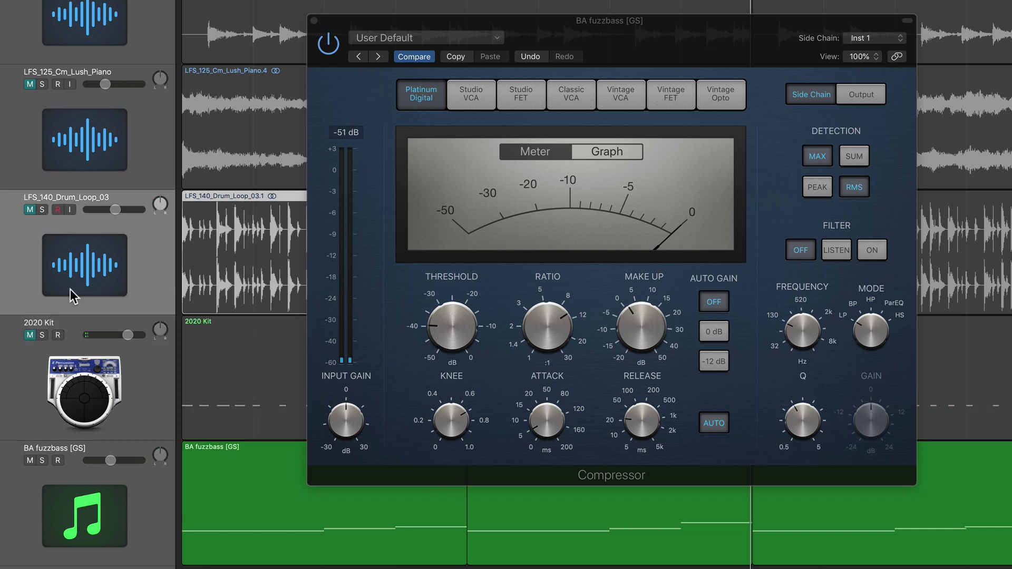
# - Unmute LFS_140_Drum_Loop_03 and choose it (Audio 4) as the compressor's side-chain source
pyautogui.click(30, 210)
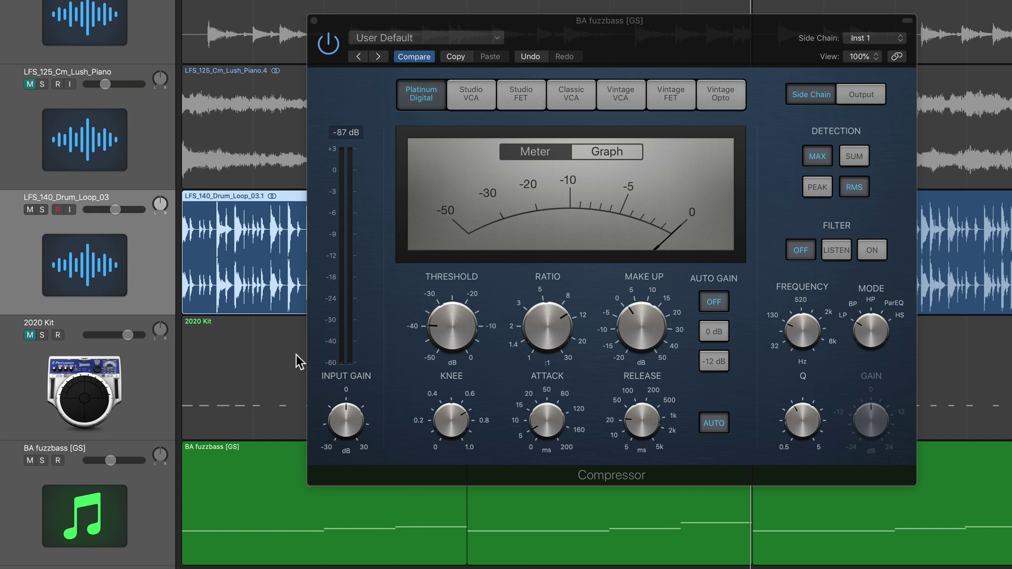
pyautogui.click(890, 41)
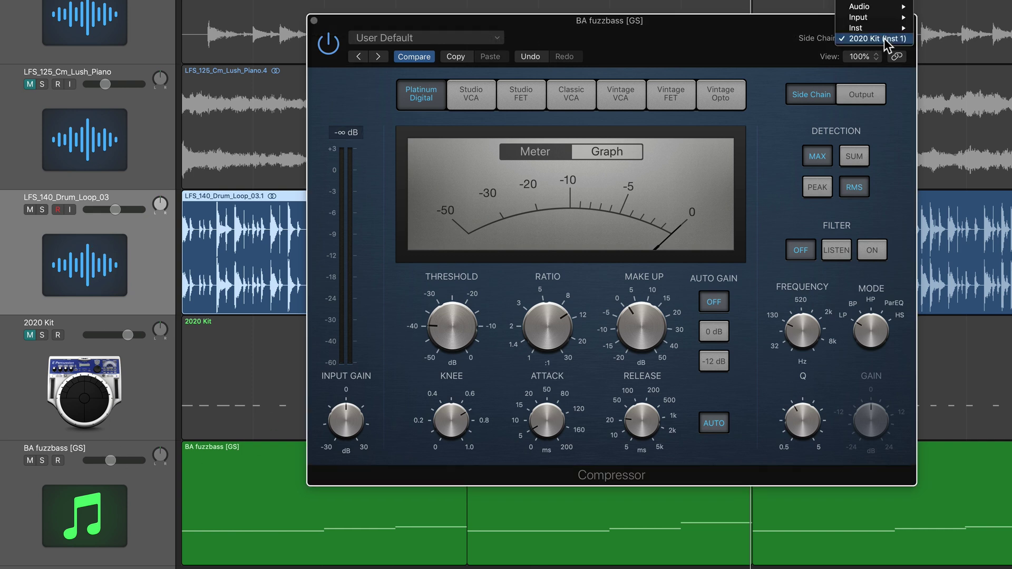
pyautogui.moveTo(890, 7)
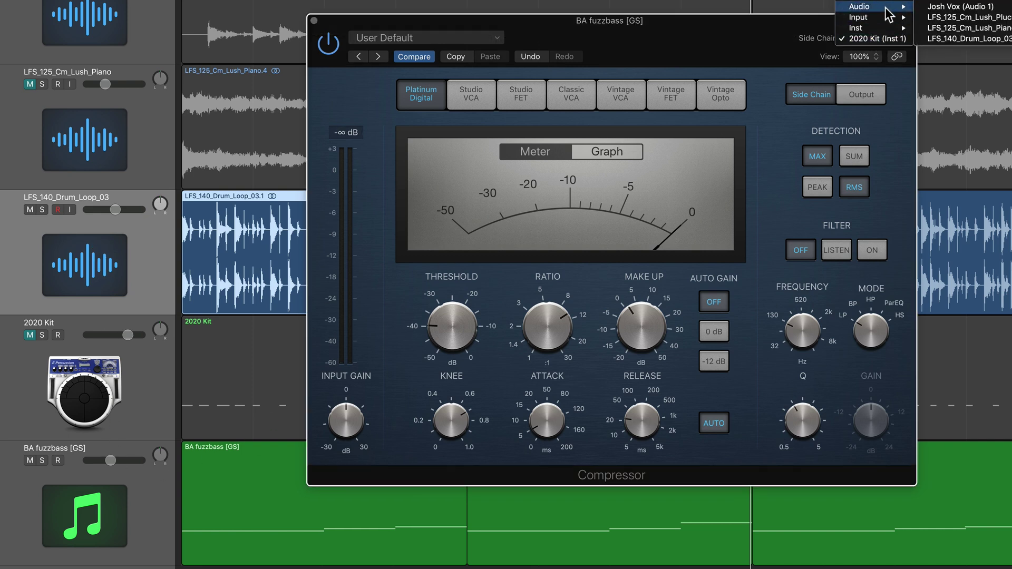
pyautogui.click(967, 40)
# - Play the mix while toggling the compressor between graph and needle meter displays
pyautogui.press('space')
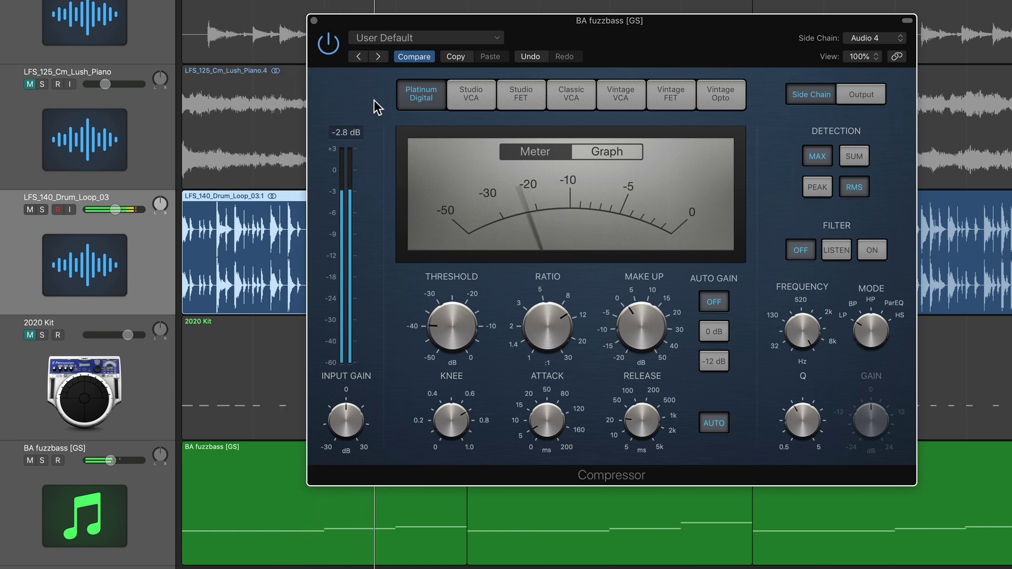
pyautogui.click(619, 158)
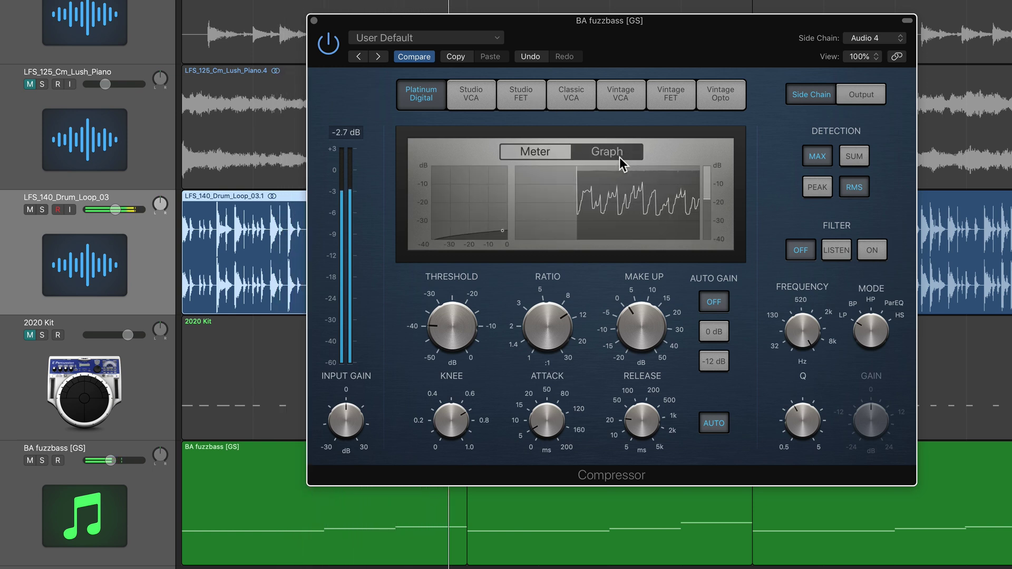
pyautogui.click(548, 156)
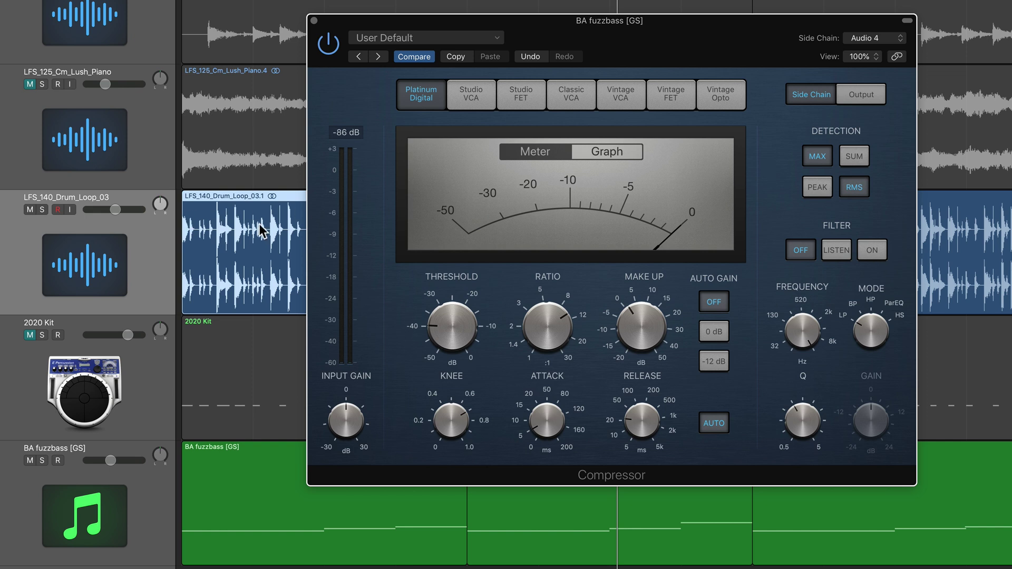
pyautogui.click(132, 237)
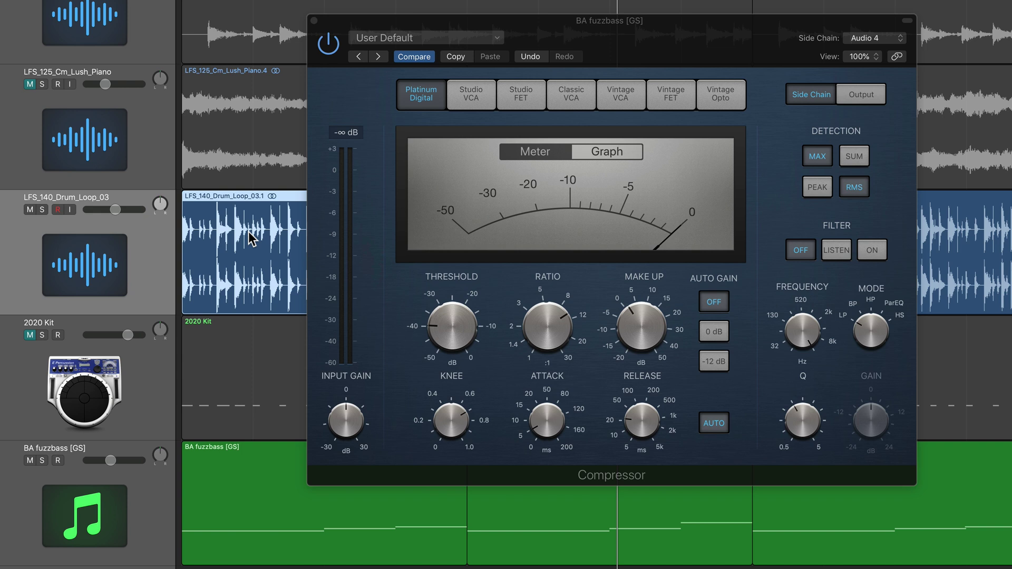
# - Switch the compressor's side-chain filter on and put it into Listen mode
pyautogui.click(837, 251)
pyautogui.click(871, 251)
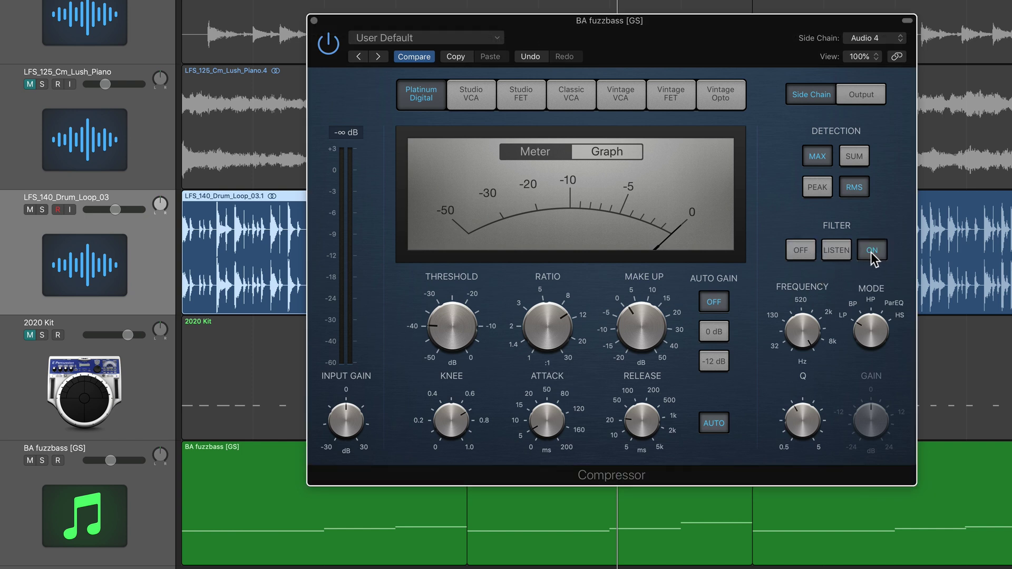
pyautogui.click(839, 251)
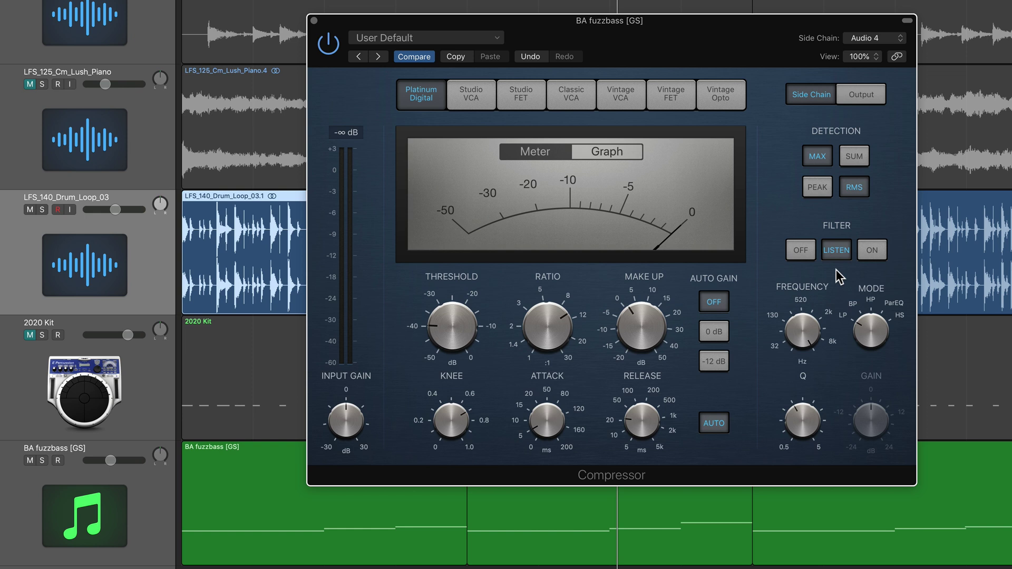
# - Mute the LFS_140_Drum_Loop_03 track, select BA fuzzbass, and start playback
pyautogui.click(29, 210)
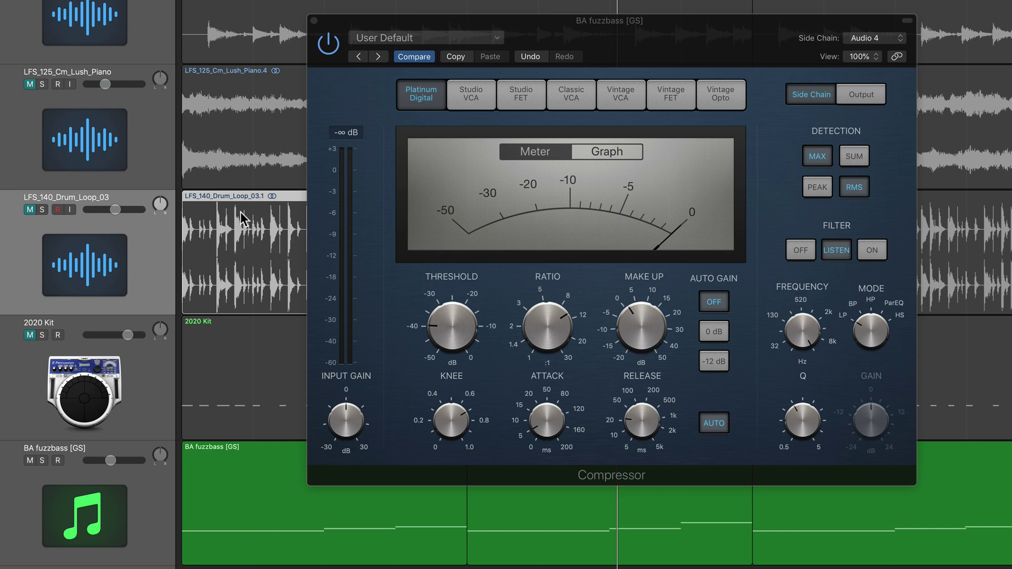
pyautogui.click(214, 508)
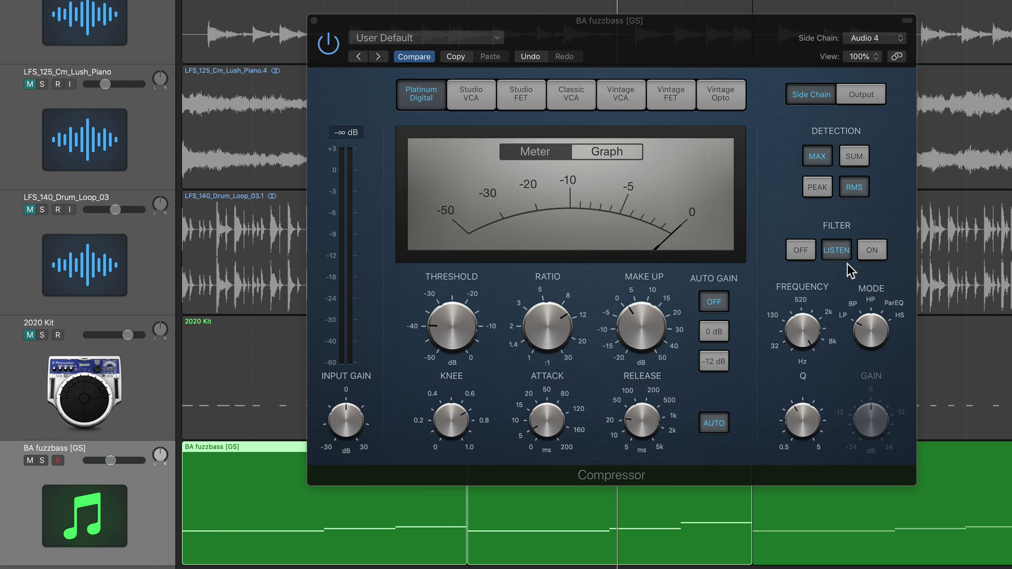
pyautogui.press('space')
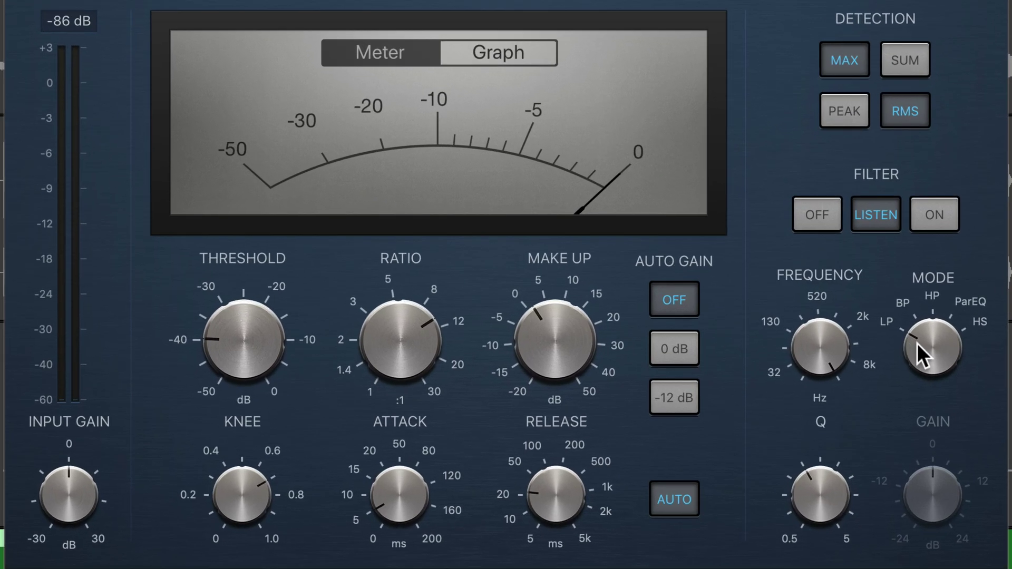
# - Set the side-chain filter mode to LP and pull its cutoff down toward about 165 Hz
pyautogui.moveTo(861, 329); pyautogui.dragTo(875, 294)
pyautogui.moveTo(938, 285); pyautogui.dragTo(937, 342)
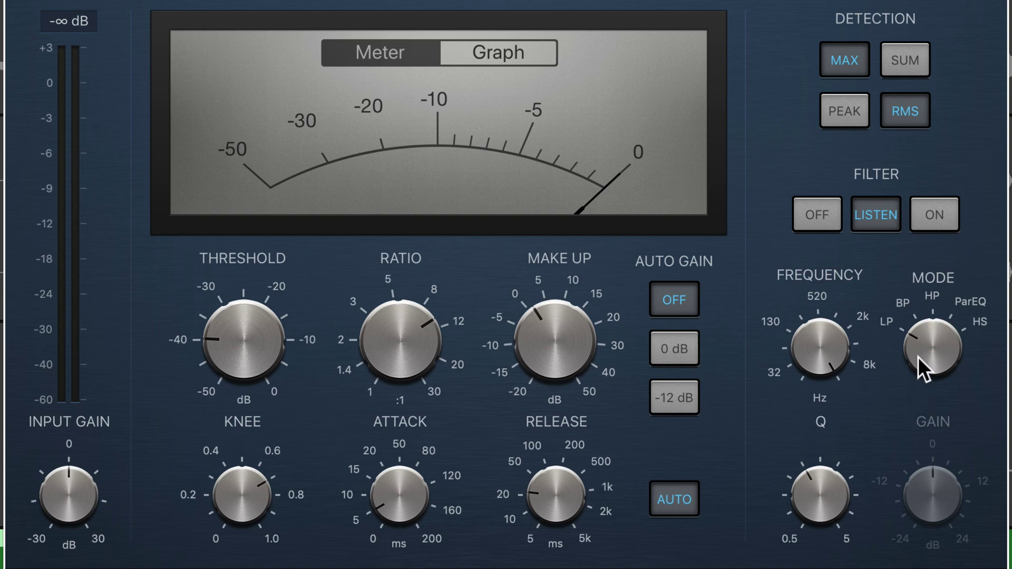
pyautogui.moveTo(833, 356); pyautogui.dragTo(835, 318)
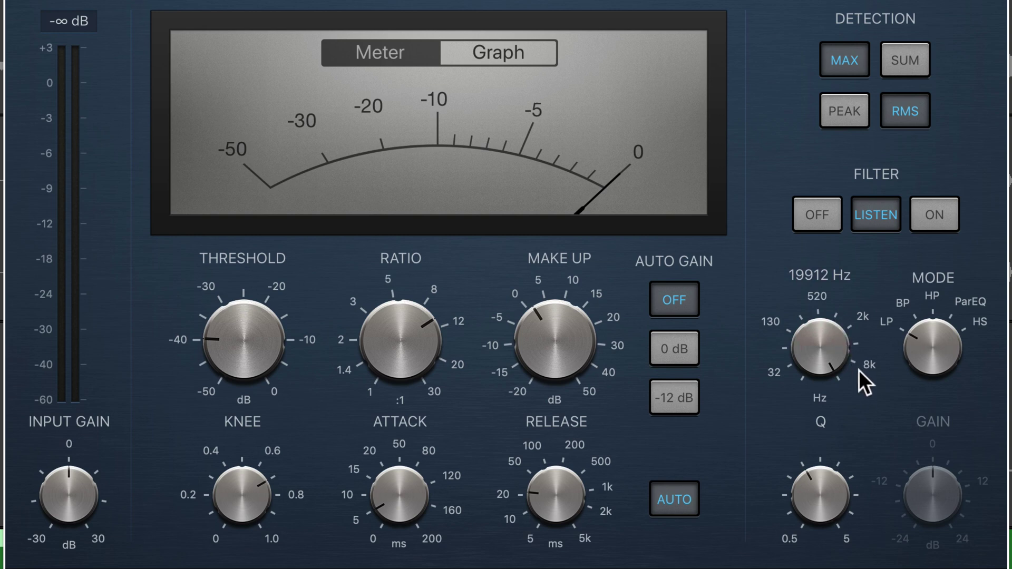
pyautogui.moveTo(861, 372); pyautogui.dragTo(822, 469)
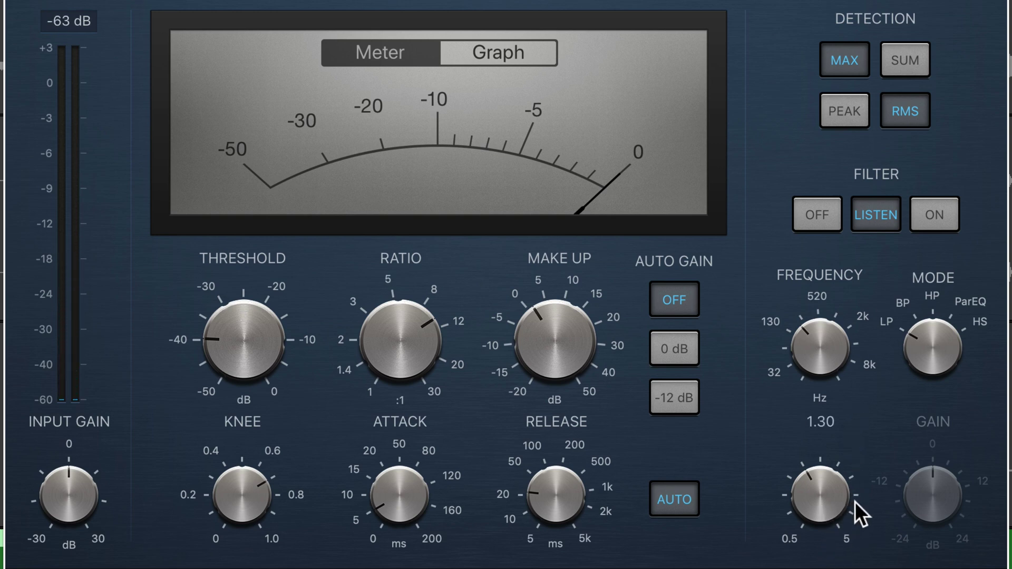
# - Sweep the side-chain filter Q up to its maximum, then settle it near 2.8
pyautogui.moveTo(835, 491); pyautogui.dragTo(858, 445)
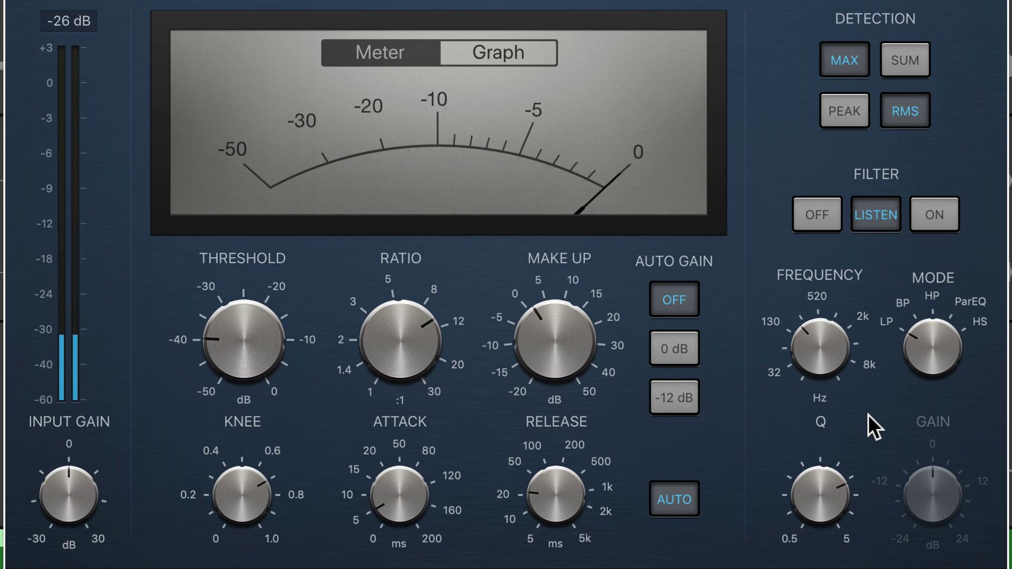
pyautogui.moveTo(799, 492)
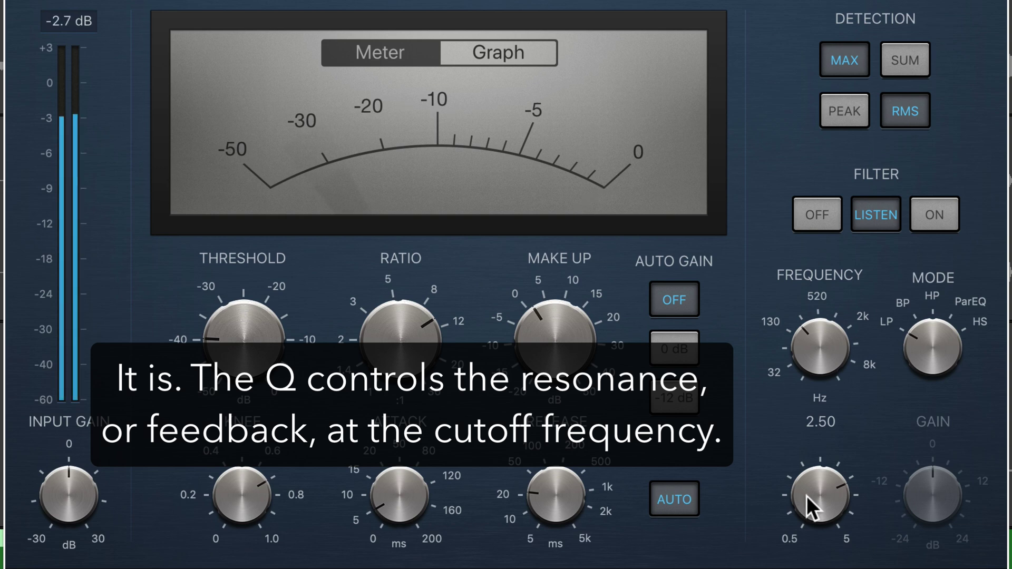
pyautogui.moveTo(805, 497); pyautogui.dragTo(819, 376)
pyautogui.moveTo(826, 476); pyautogui.dragTo(826, 411)
# - Bring the low-pass cutoff down to about 103.83 Hz to isolate the kick
pyautogui.moveTo(813, 359); pyautogui.dragTo(815, 356)
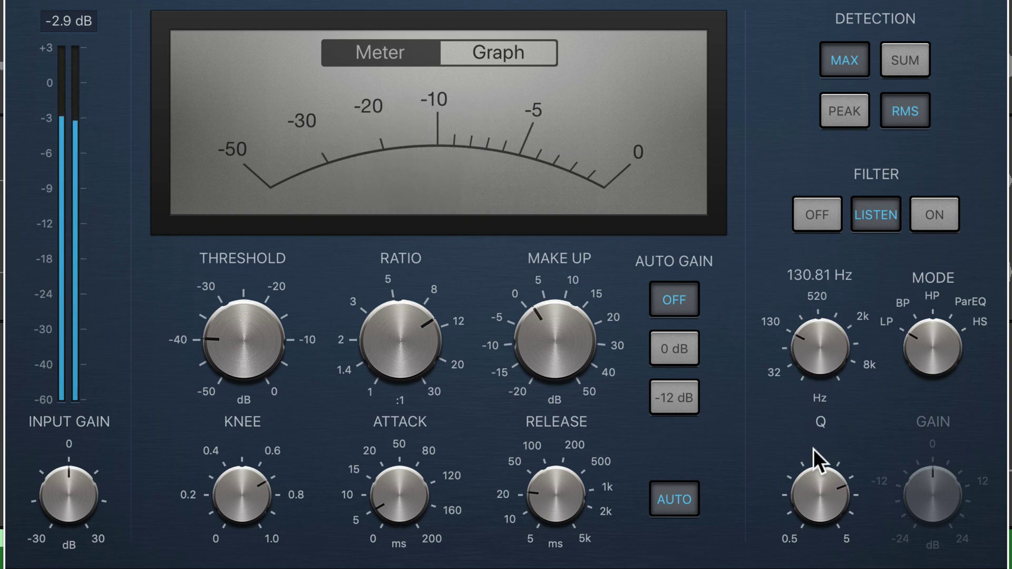
pyautogui.click(815, 473)
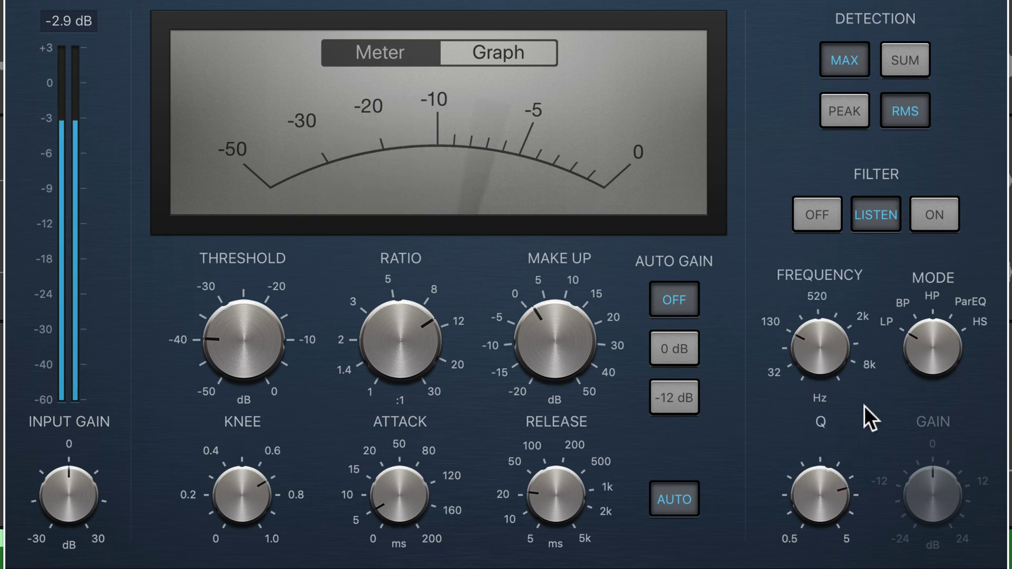
pyautogui.moveTo(832, 491)
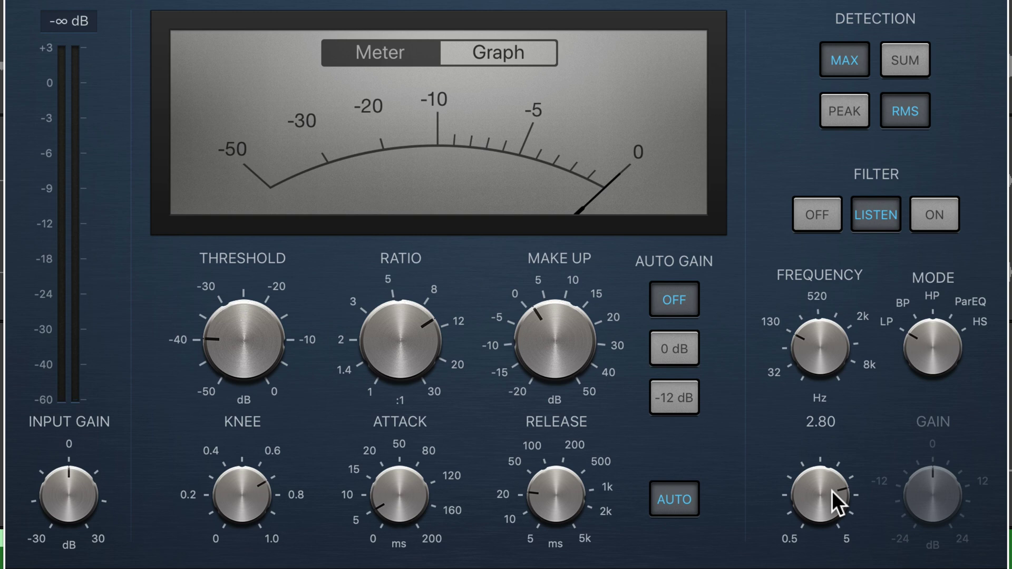
pyautogui.moveTo(811, 322); pyautogui.dragTo(816, 338)
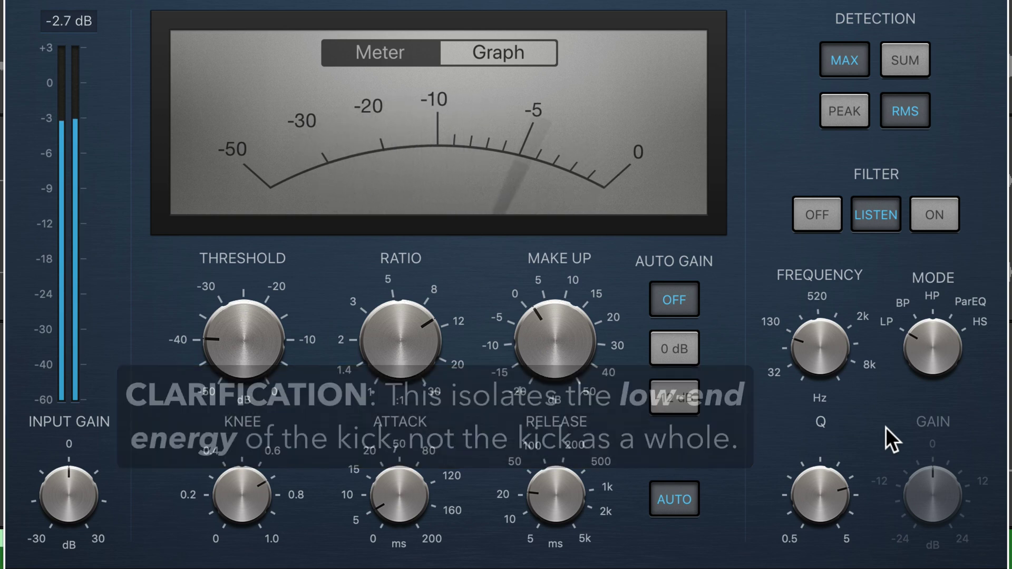
# - Switch the side-chain filter fully on and play, comparing the graph and meter displays
pyautogui.click(935, 223)
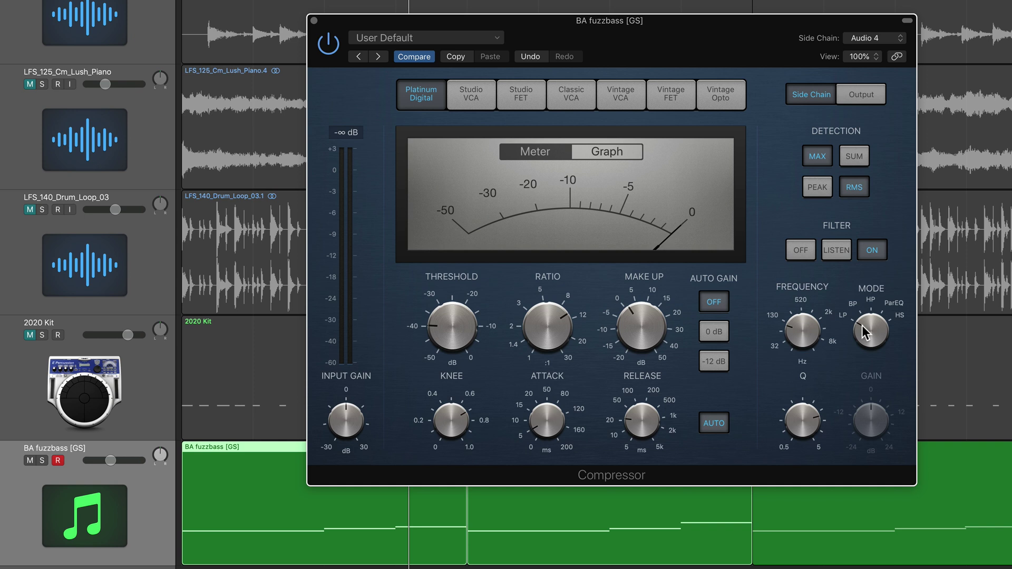
pyautogui.press('space')
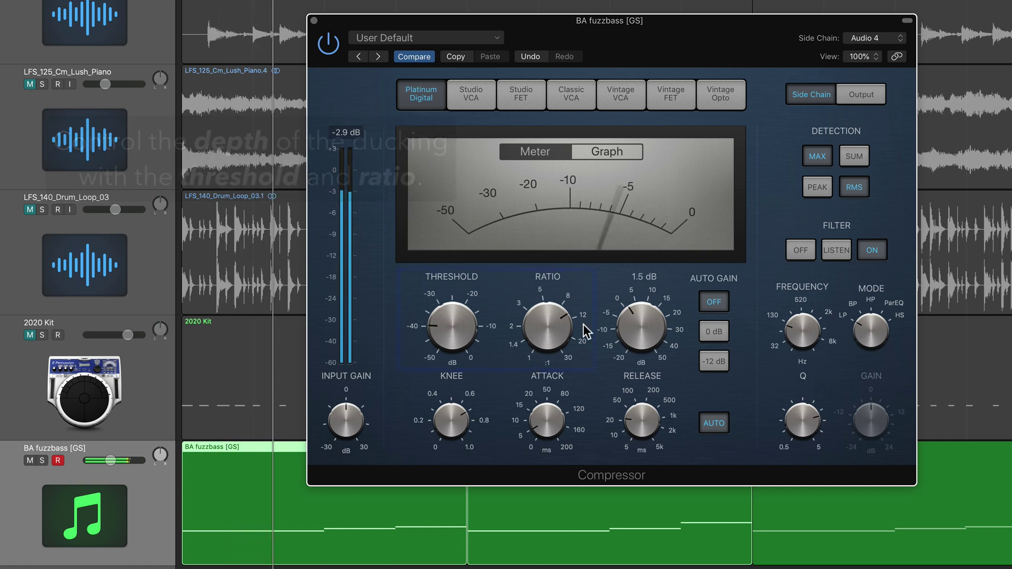
pyautogui.moveTo(470, 320)
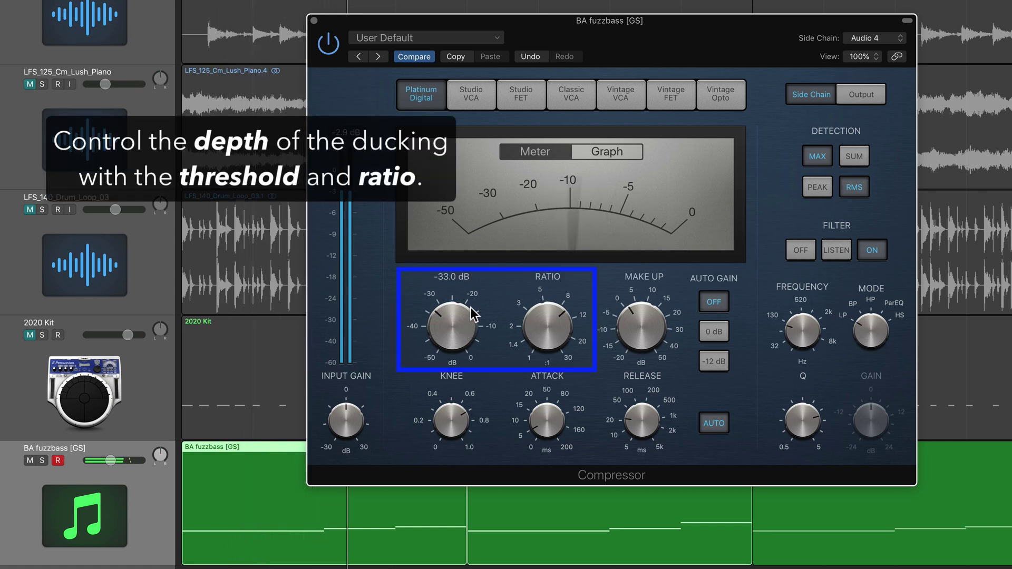
pyautogui.moveTo(542, 324)
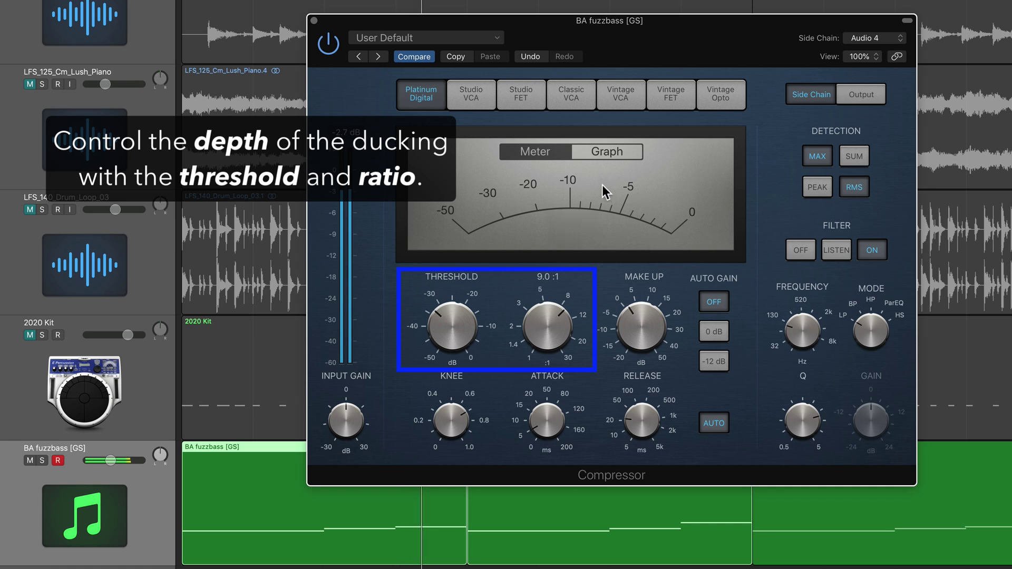
pyautogui.click(609, 151)
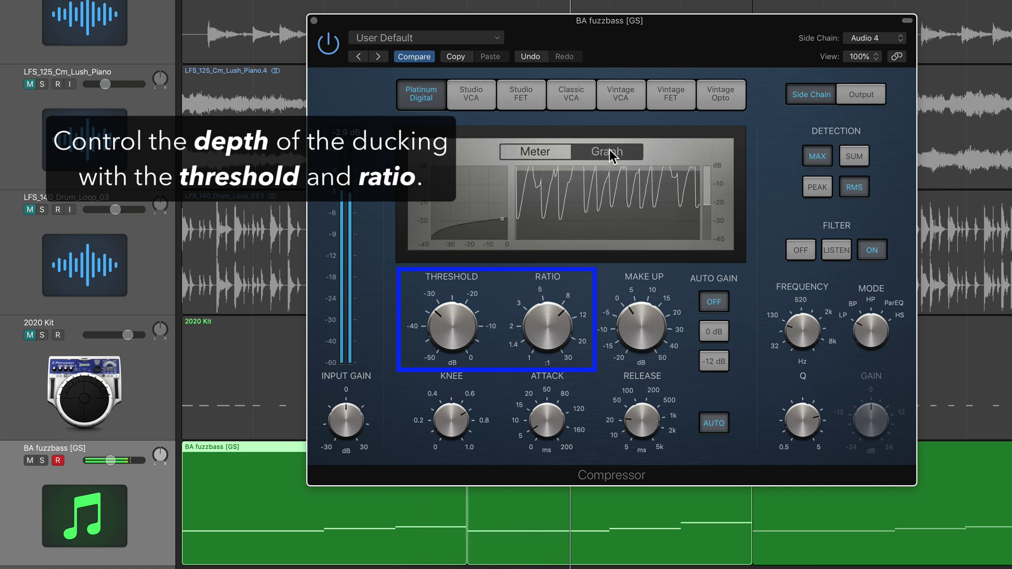
pyautogui.click(545, 148)
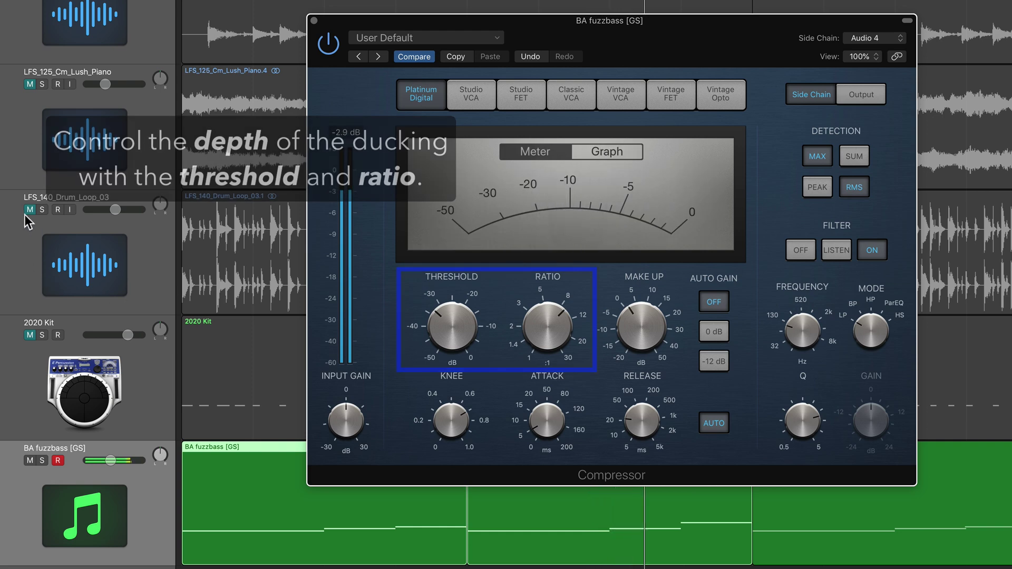
# - Select the drum loop track, refocus the compressor, then select BA fuzzbass
pyautogui.click(51, 258)
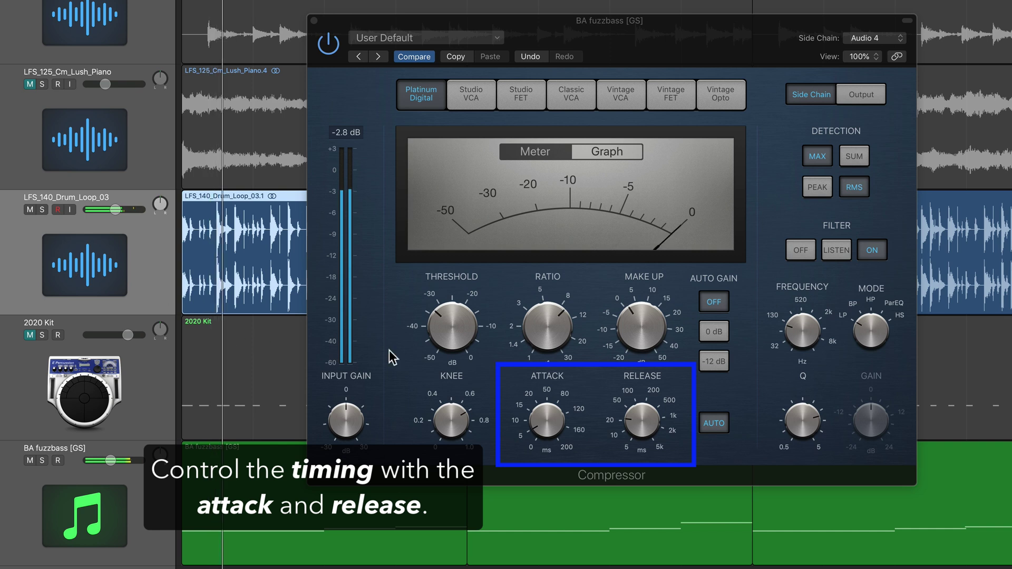
pyautogui.click(545, 335)
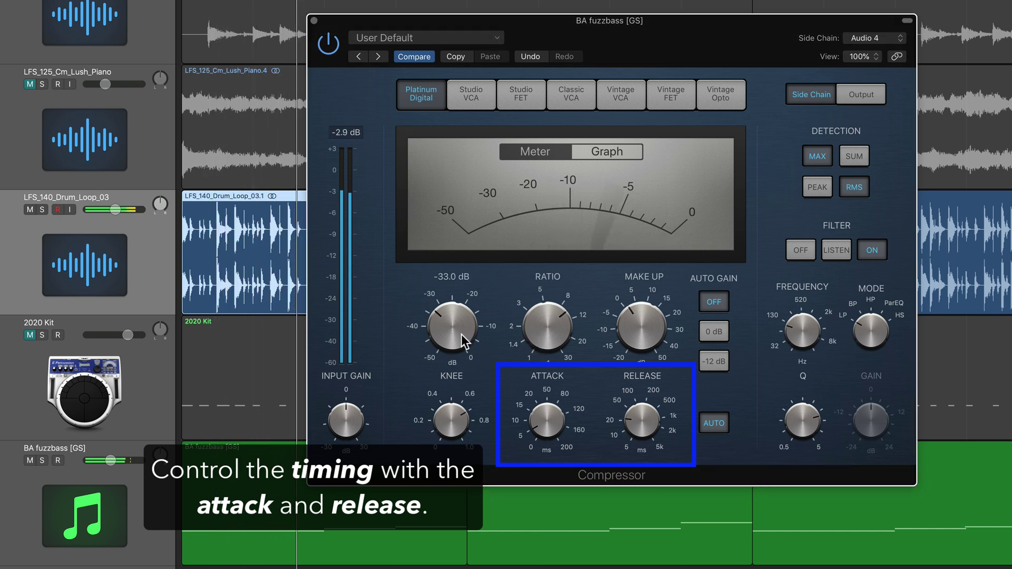
pyautogui.click(105, 496)
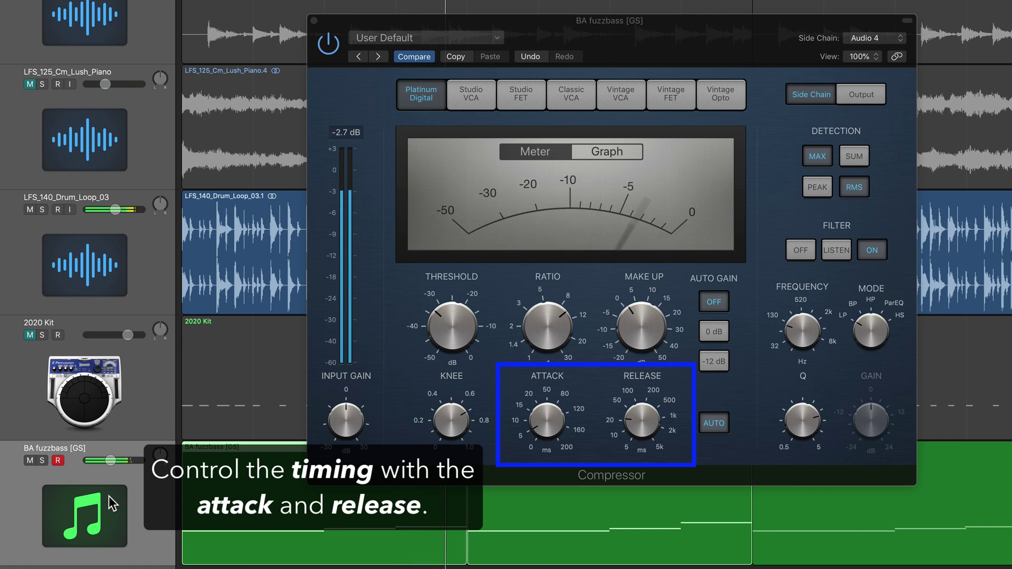
# - Stop playback at the project start and switch the side-chain filter to Listen mode
pyautogui.press('space')
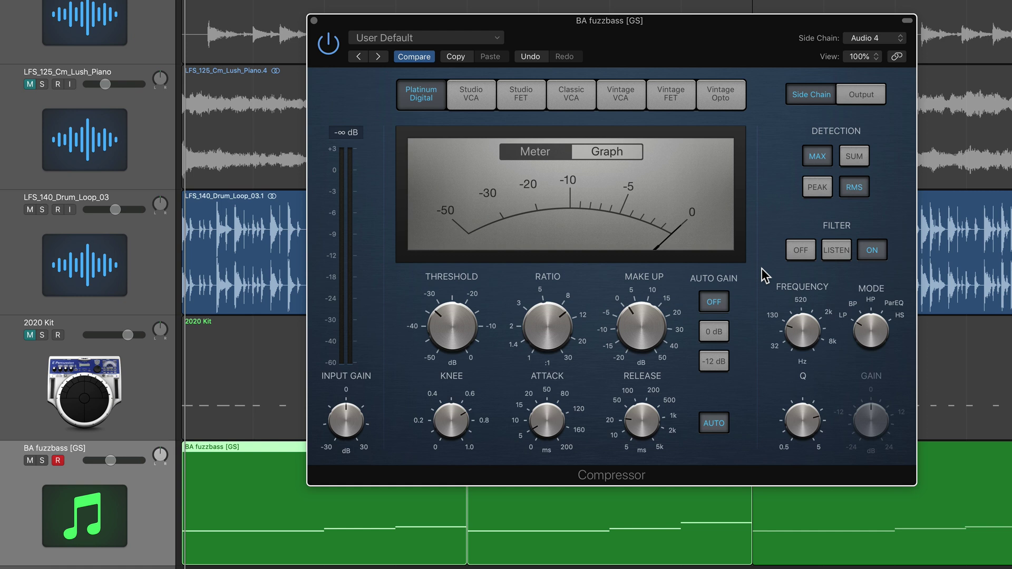
pyautogui.click(837, 254)
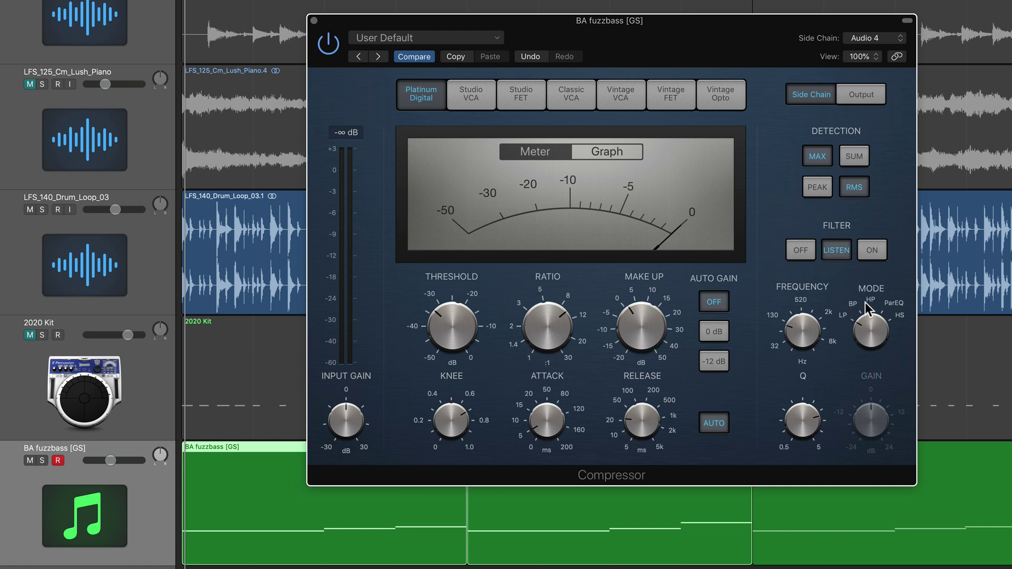
# - Mute the drum loop, retune the side-chain filter to 1480 Hz with Q 4.00, and switch it on
pyautogui.hotkey('ctrl', 'm')
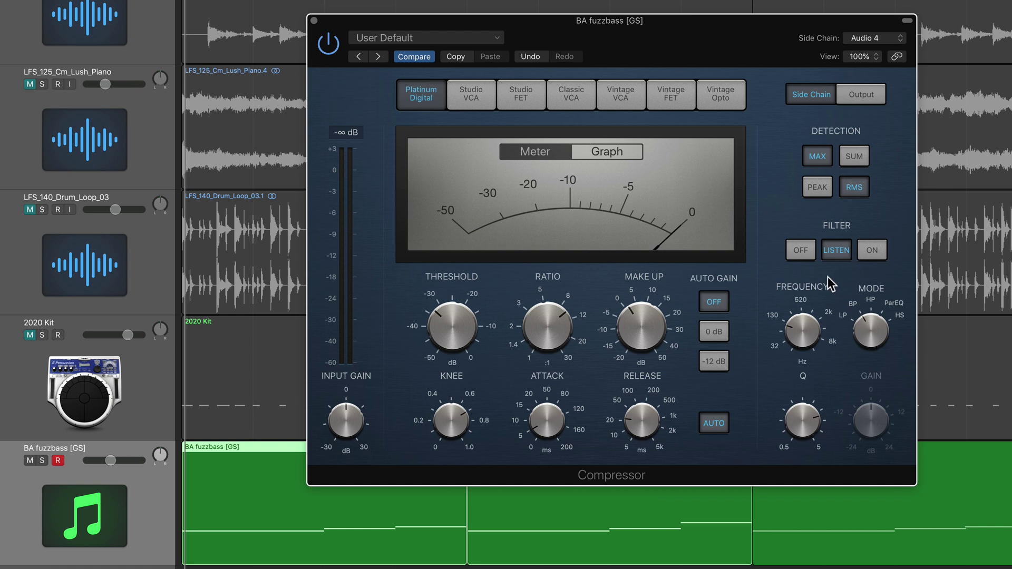
pyautogui.moveTo(798, 331)
pyautogui.press('space')
pyautogui.moveTo(801, 332); pyautogui.dragTo(825, 292)
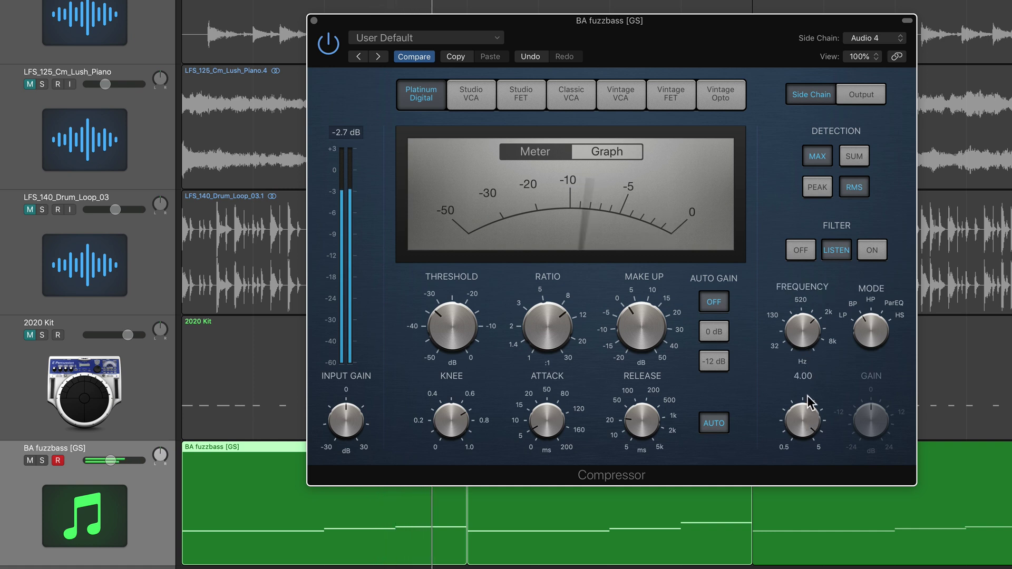
pyautogui.moveTo(803, 337); pyautogui.dragTo(803, 342)
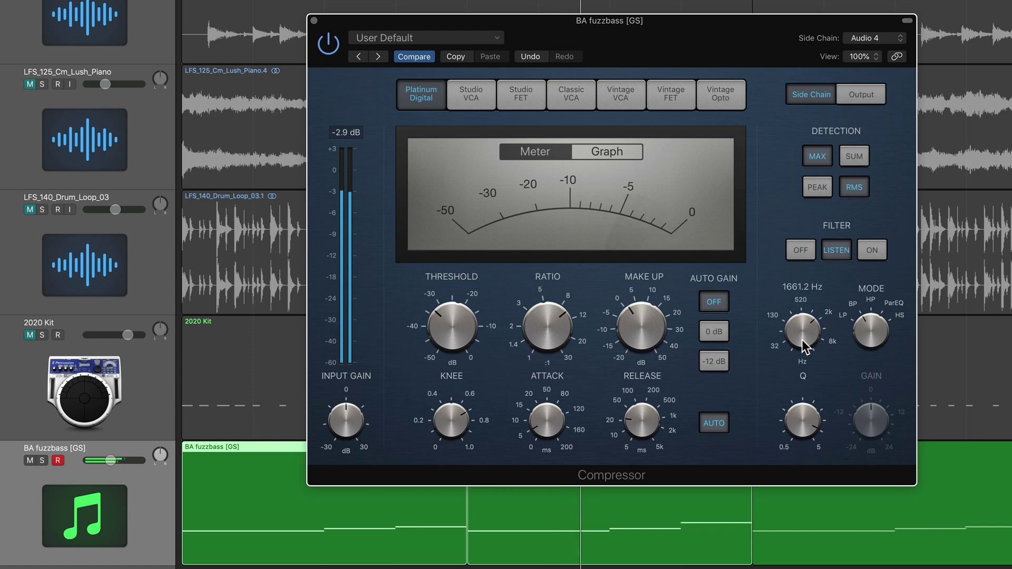
pyautogui.moveTo(804, 344); pyautogui.dragTo(804, 348)
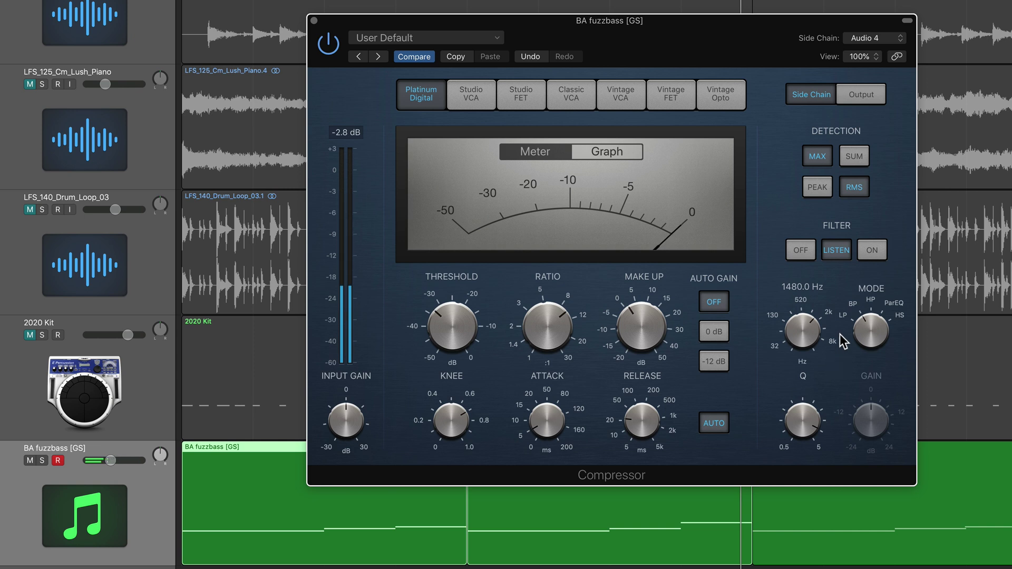
pyautogui.click(872, 250)
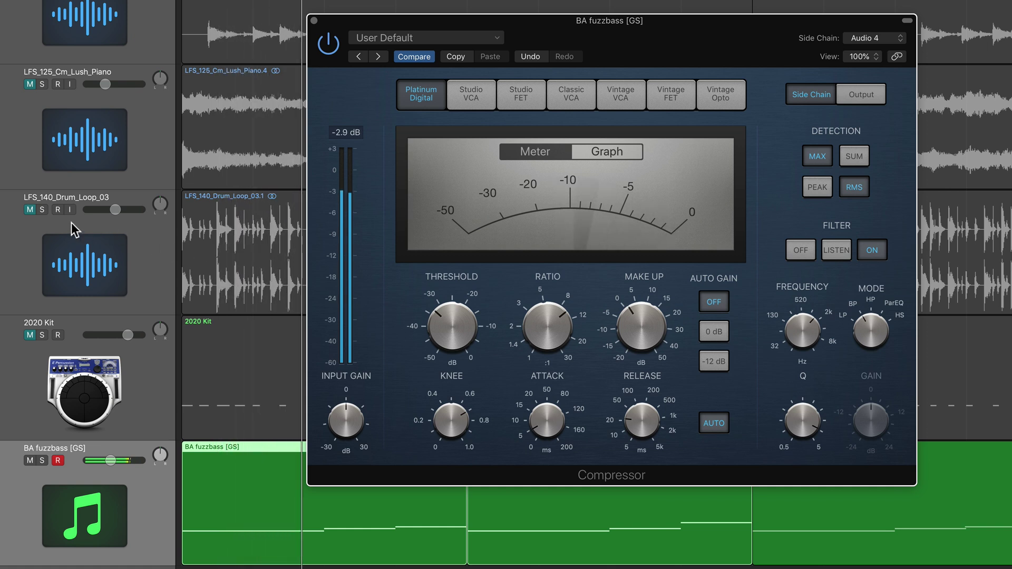
# - Unmute the drum loop, try a 6.3:1 ratio, undo back to 15.0:1, and stop playback
pyautogui.click(30, 210)
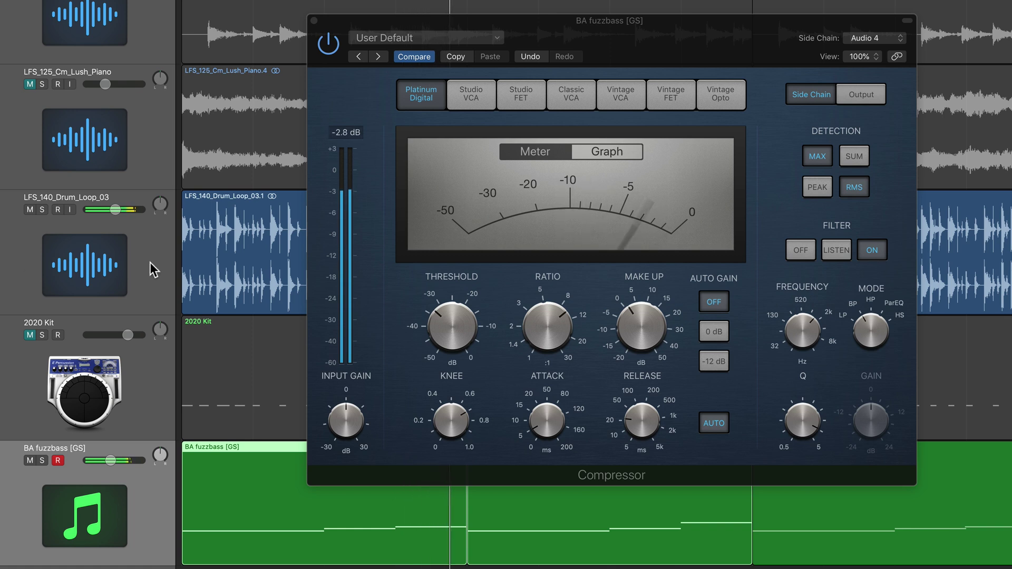
pyautogui.moveTo(535, 334); pyautogui.dragTo(542, 308)
pyautogui.press('super+z')
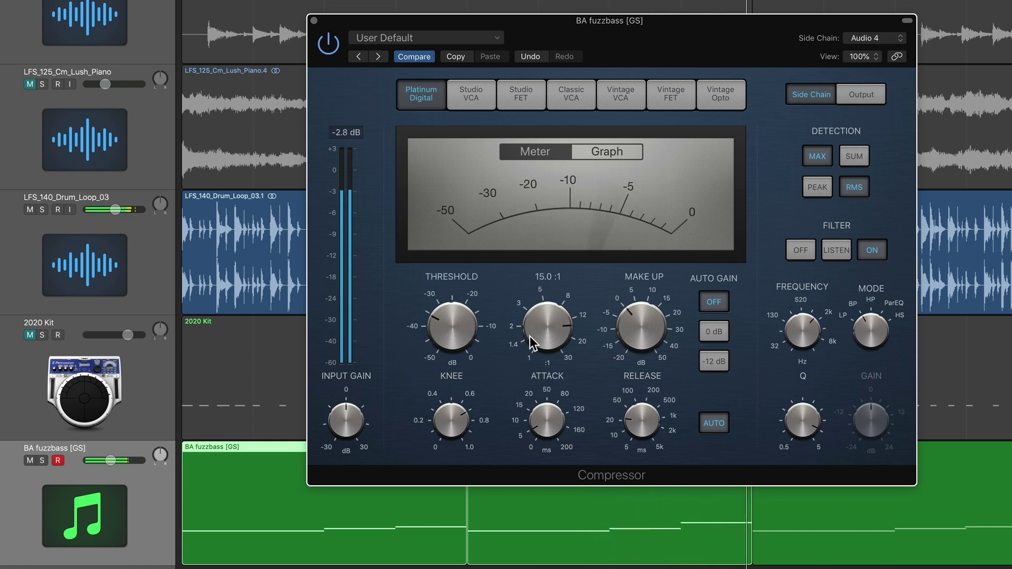
pyautogui.press('space')
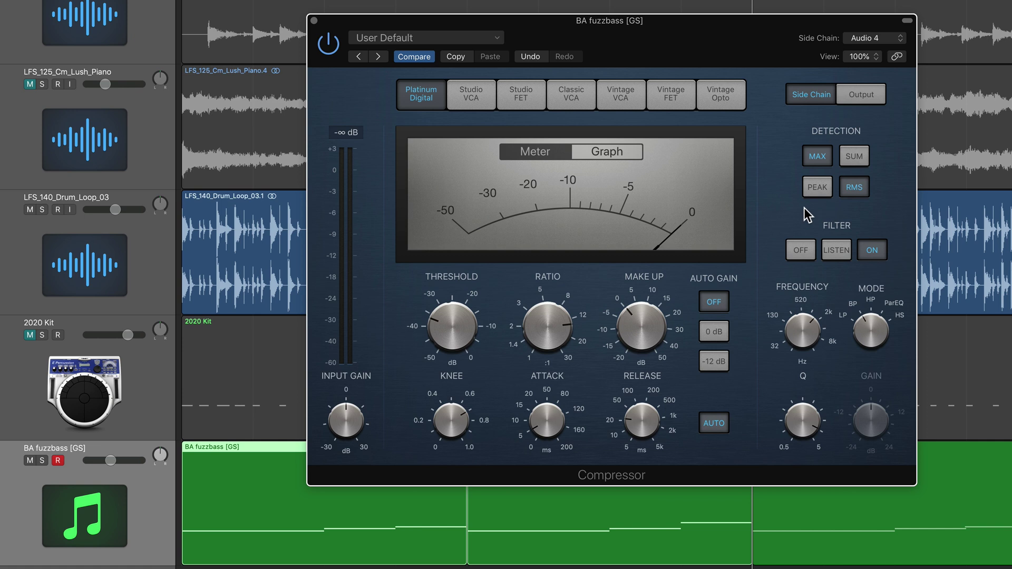